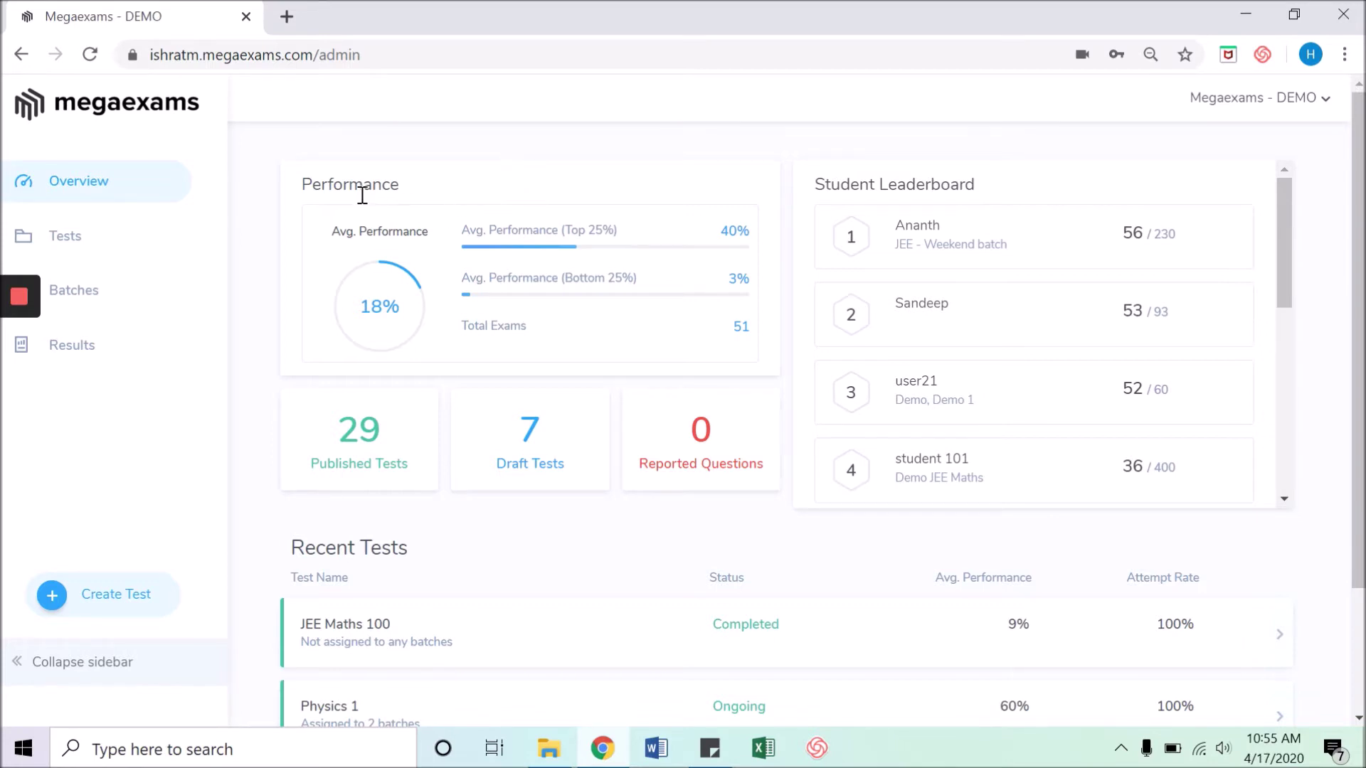
Step: From Tests, open the Demo JEE Maths bundle and the JEE Maths 100 print options
{"action": "left_click", "coordinate": [136, 258]}
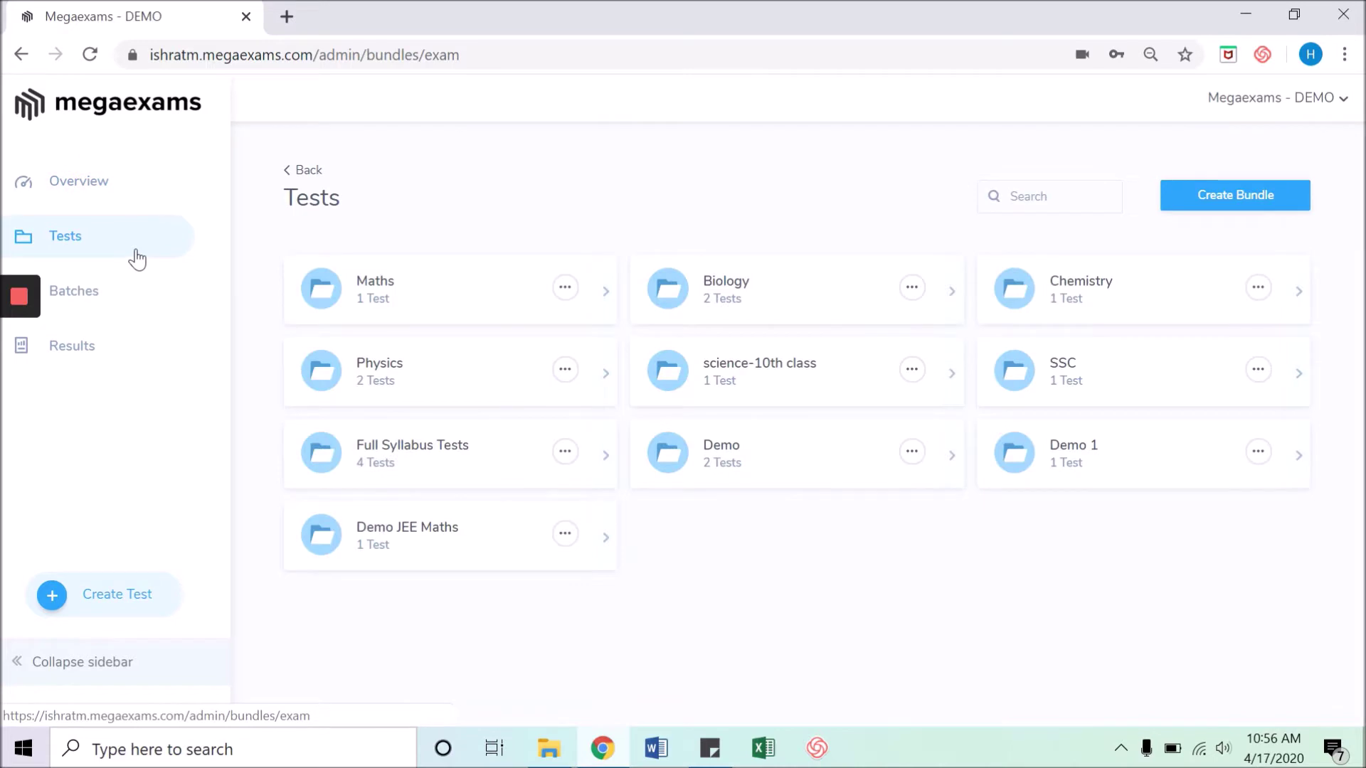
{"action": "left_click", "coordinate": [487, 536]}
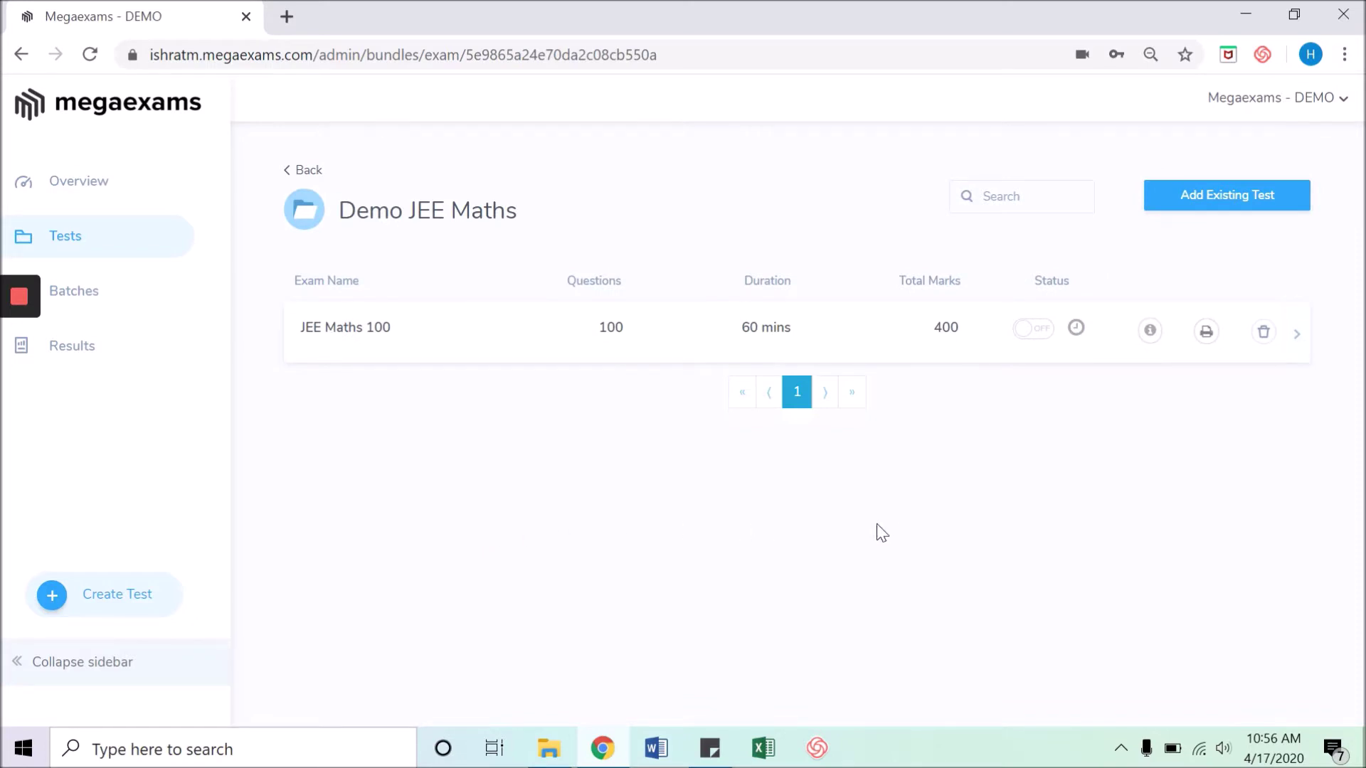
{"action": "left_click", "coordinate": [1206, 333]}
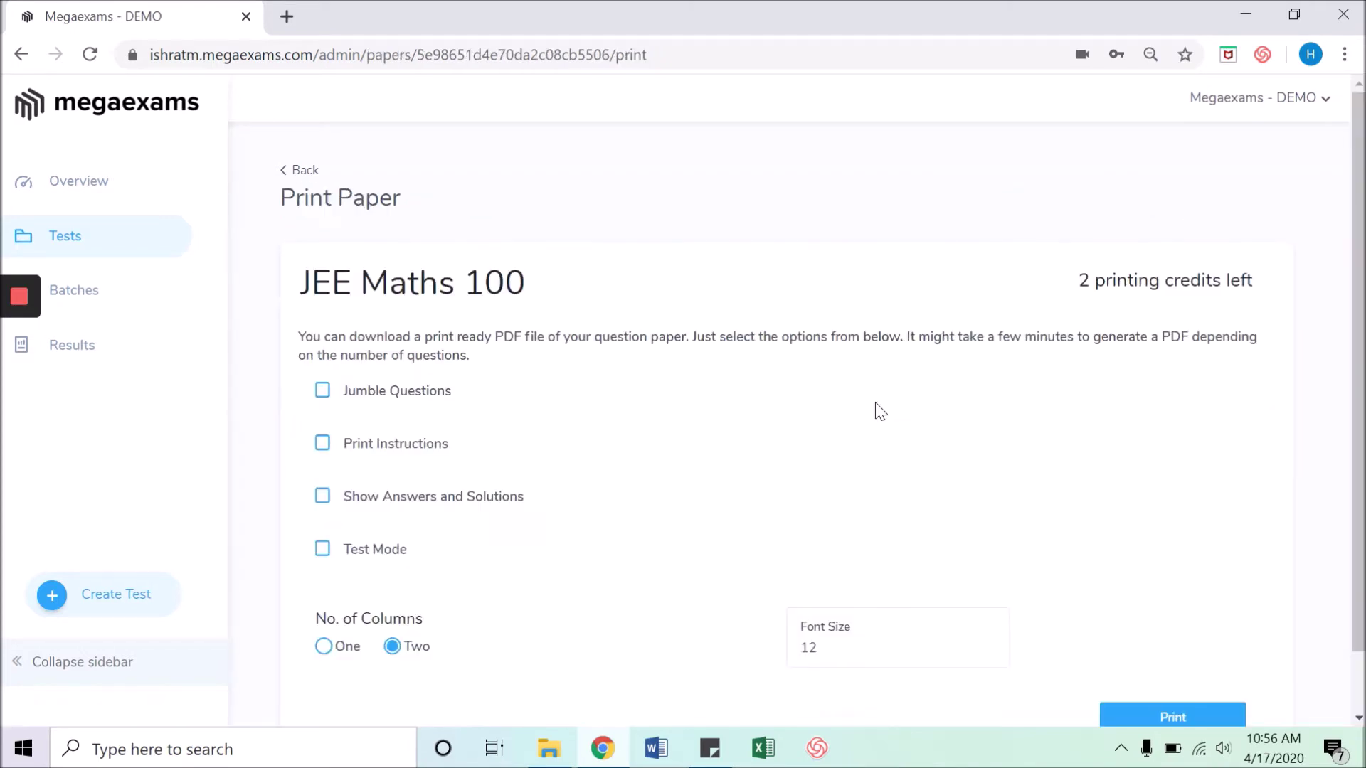
Step: Enable Jumble Questions, with paper numbers starting at 100 and a count of 50 papers
{"action": "scroll", "coordinate": [875, 408], "scroll_direction": "down", "scroll_amount": 1}
{"action": "scroll", "coordinate": [1161, 202], "scroll_direction": "up", "scroll_amount": 1}
{"action": "scroll", "coordinate": [740, 341], "scroll_direction": "down", "scroll_amount": 1}
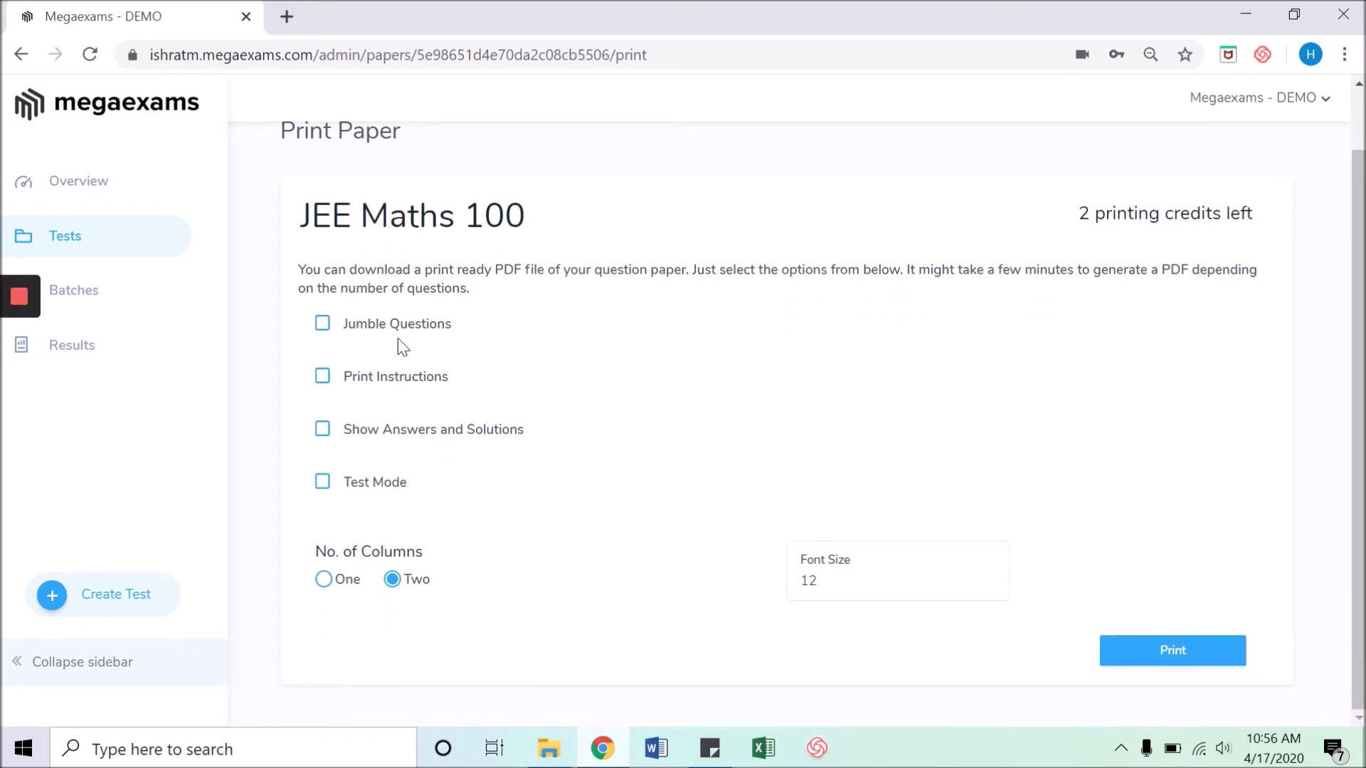
{"action": "left_click", "coordinate": [322, 325]}
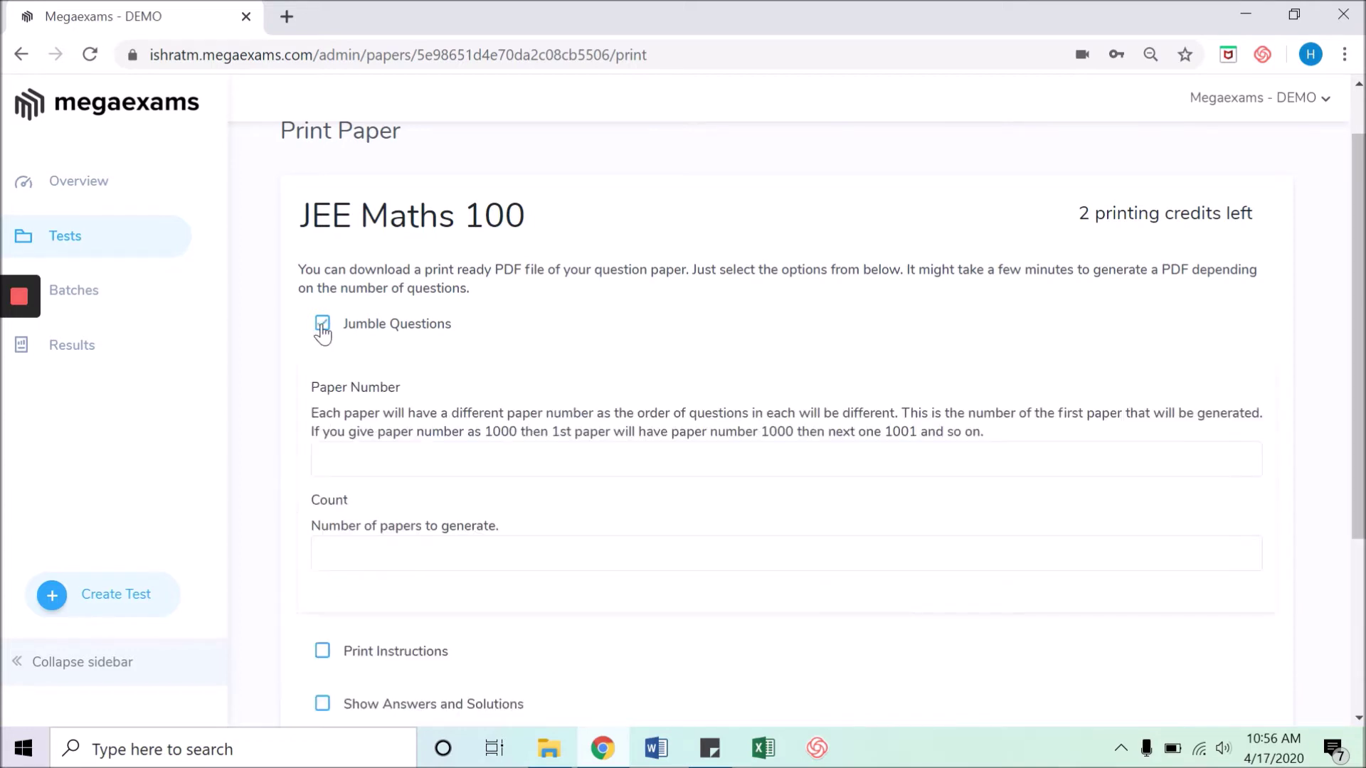
{"action": "left_click", "coordinate": [500, 458]}
{"action": "type", "text": "100"}
{"action": "left_click", "coordinate": [741, 551]}
{"action": "type", "text": "50"}
{"action": "scroll", "coordinate": [763, 469], "scroll_direction": "down", "scroll_amount": 1}
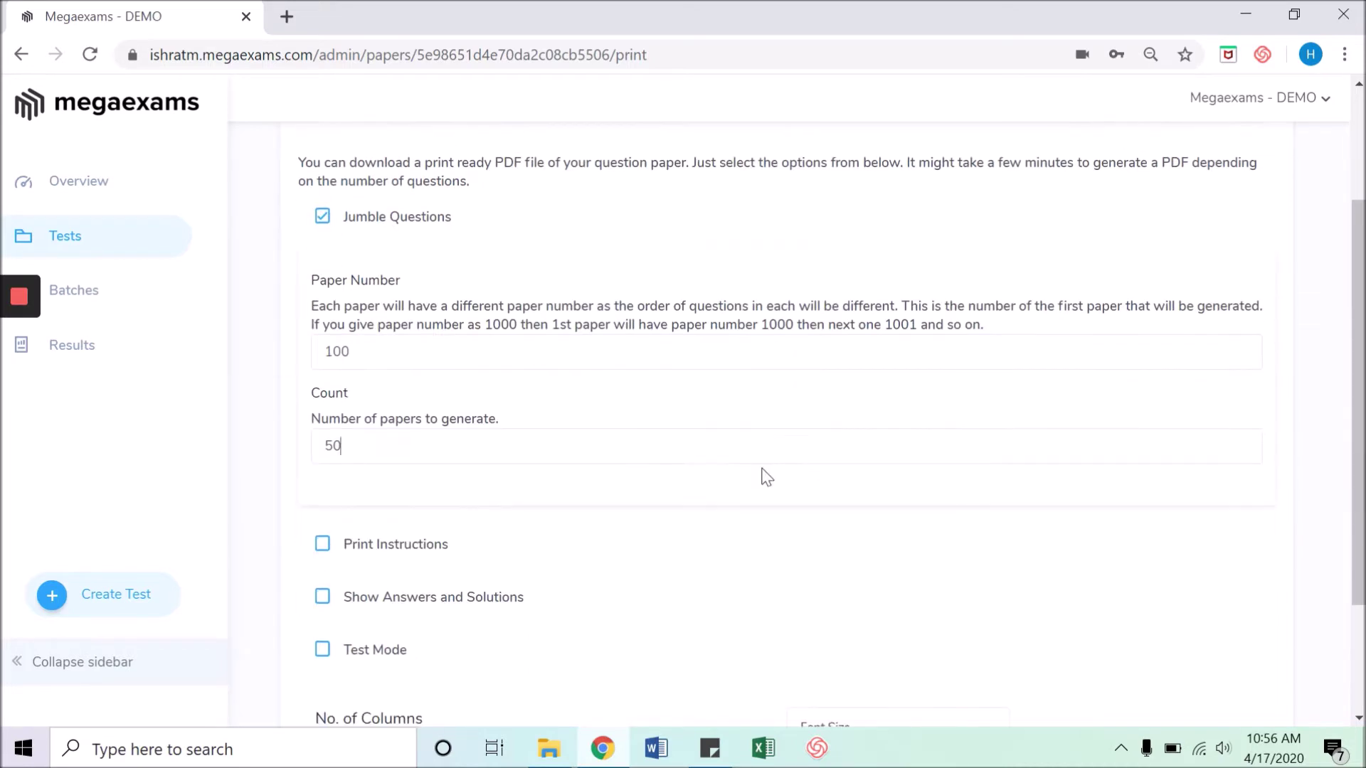
Step: Tick Print Instructions and scroll through the instructions preview to the answer options
{"action": "left_click", "coordinate": [321, 555]}
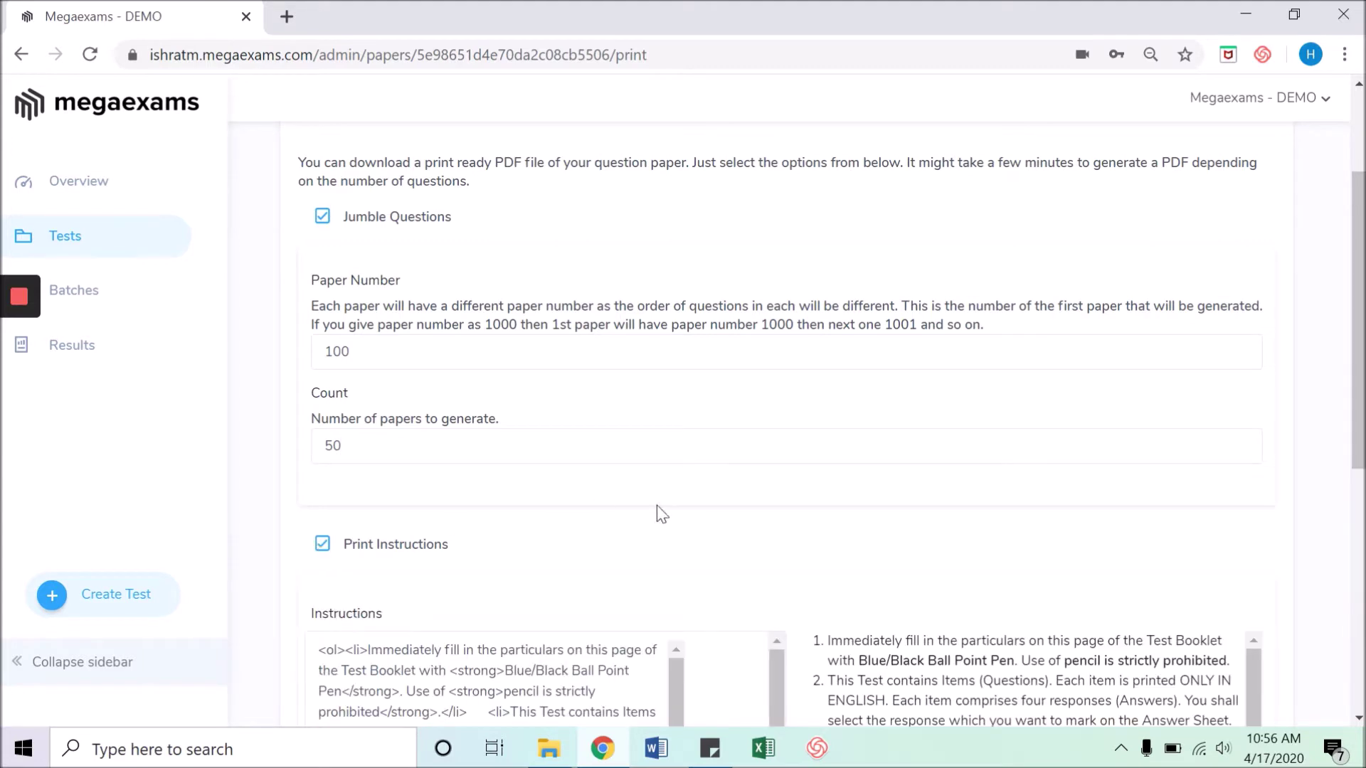
{"action": "scroll", "coordinate": [820, 514], "scroll_direction": "down", "scroll_amount": 1}
{"action": "scroll", "coordinate": [821, 525], "scroll_direction": "down", "scroll_amount": 1}
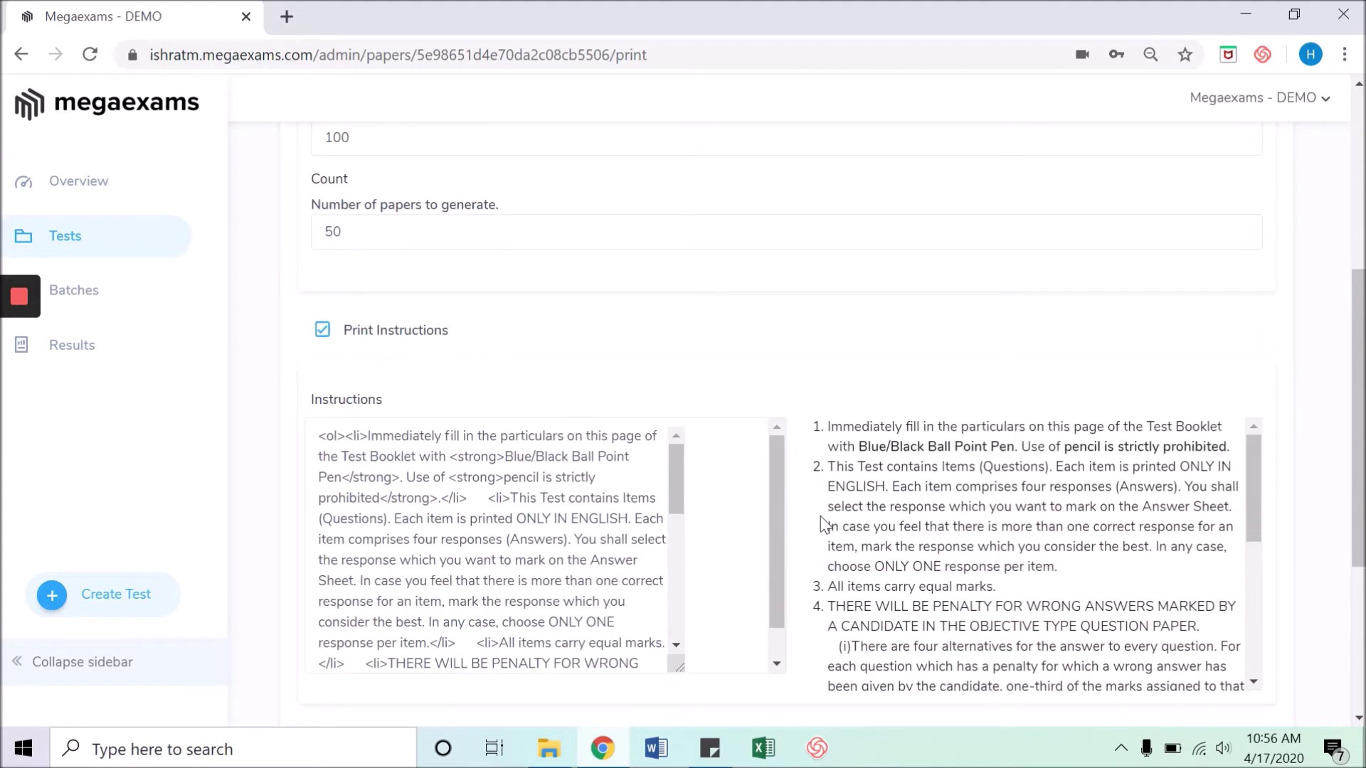
{"action": "scroll", "coordinate": [824, 525], "scroll_direction": "down", "scroll_amount": 1}
{"action": "scroll", "coordinate": [961, 534], "scroll_direction": "down", "scroll_amount": 1}
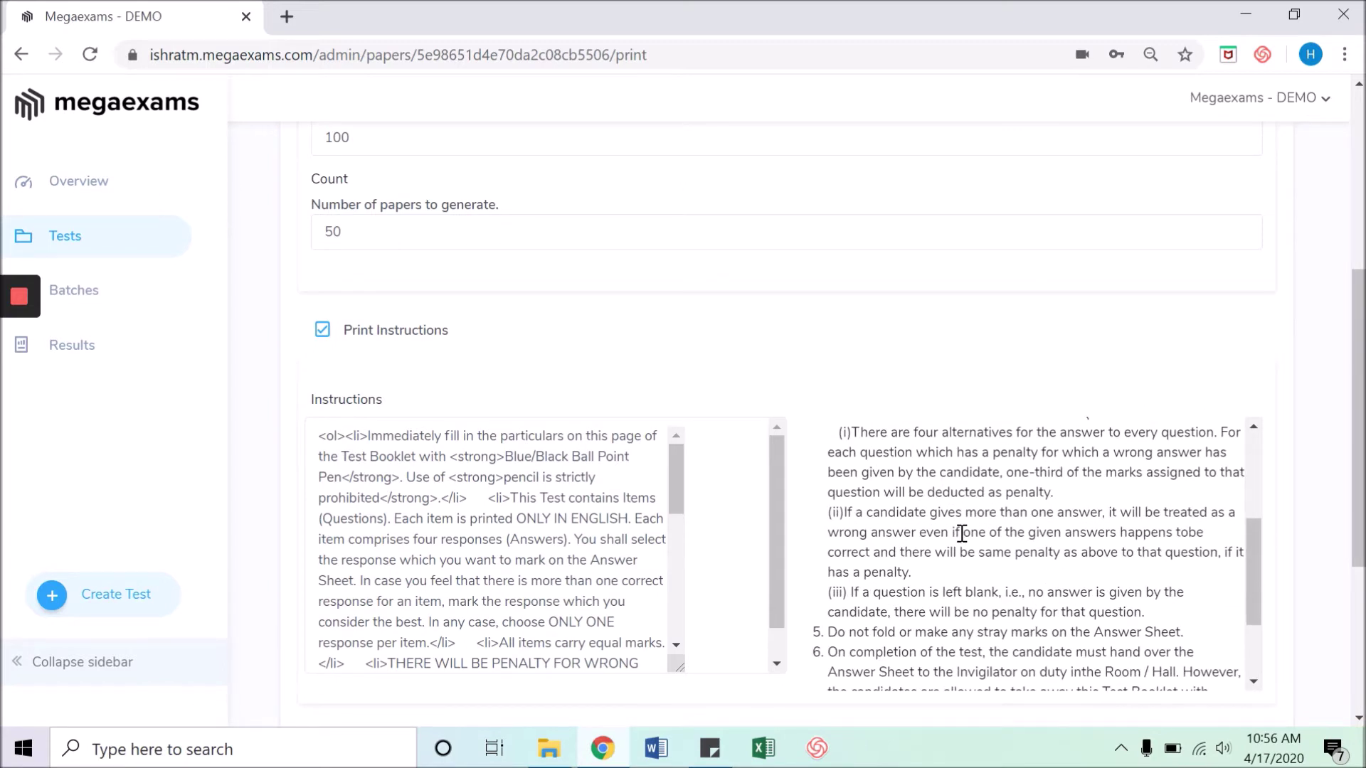
{"action": "scroll", "coordinate": [962, 533], "scroll_direction": "down", "scroll_amount": 1}
{"action": "scroll", "coordinate": [962, 533], "scroll_direction": "down", "scroll_amount": 1}
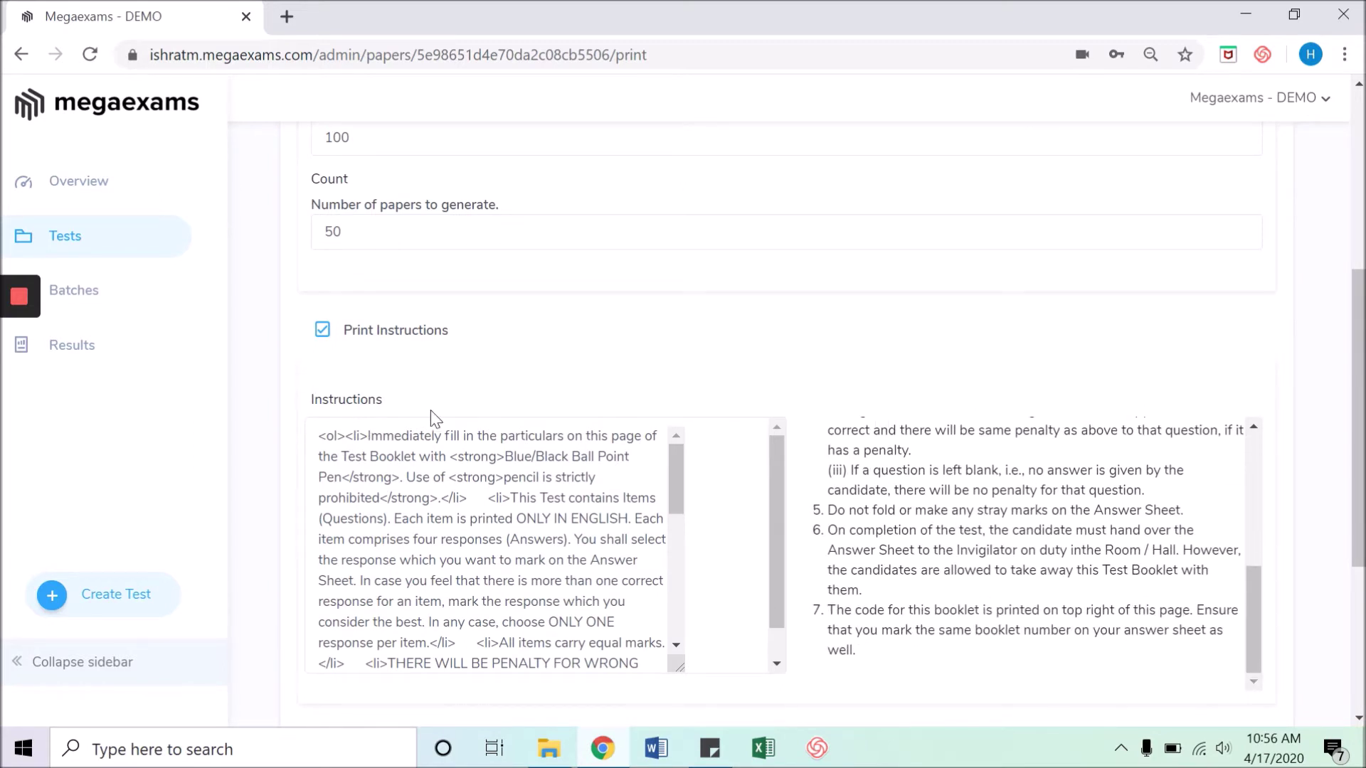
{"action": "scroll", "coordinate": [436, 419], "scroll_direction": "down", "scroll_amount": 3}
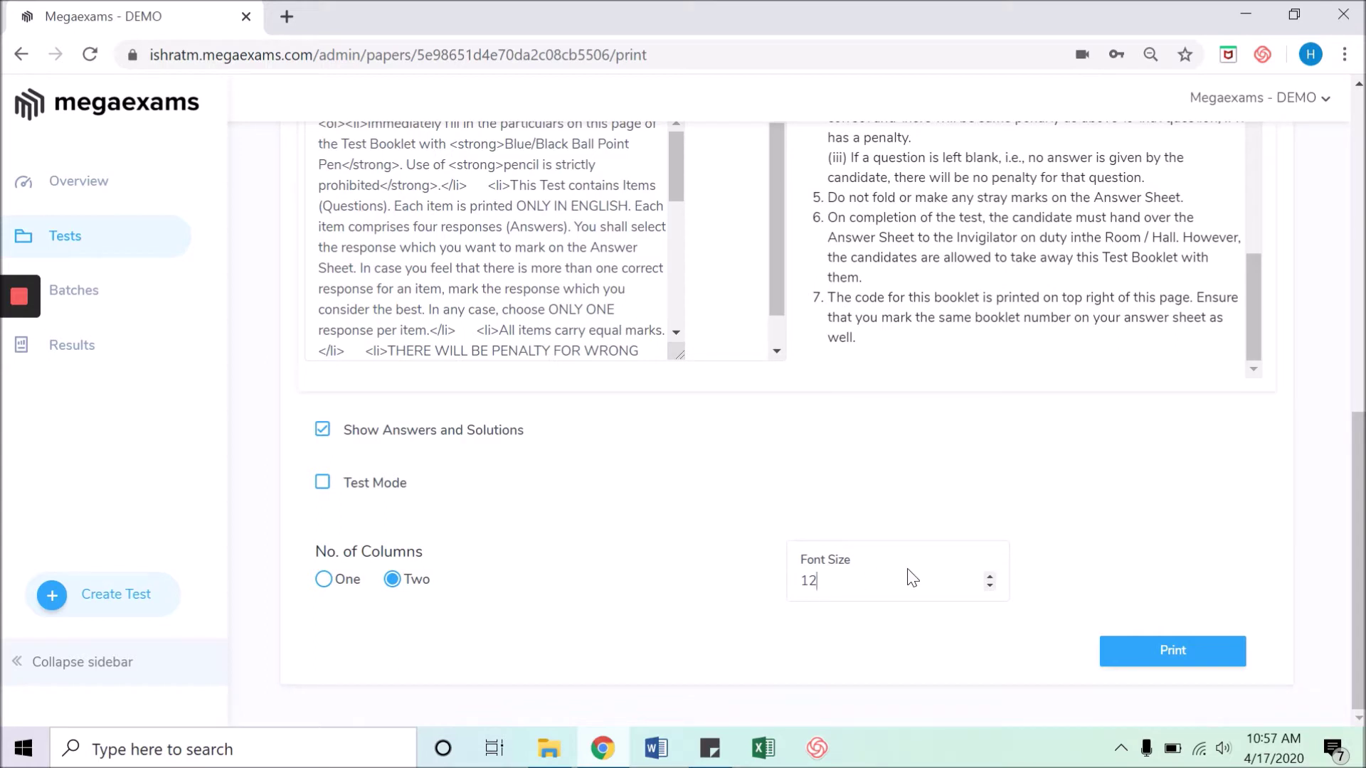
Step: Generate the JEE Maths 100 question paper PDF, cancelling the OMR sheet save, and list printable PDFs
{"action": "left_click", "coordinate": [1179, 662]}
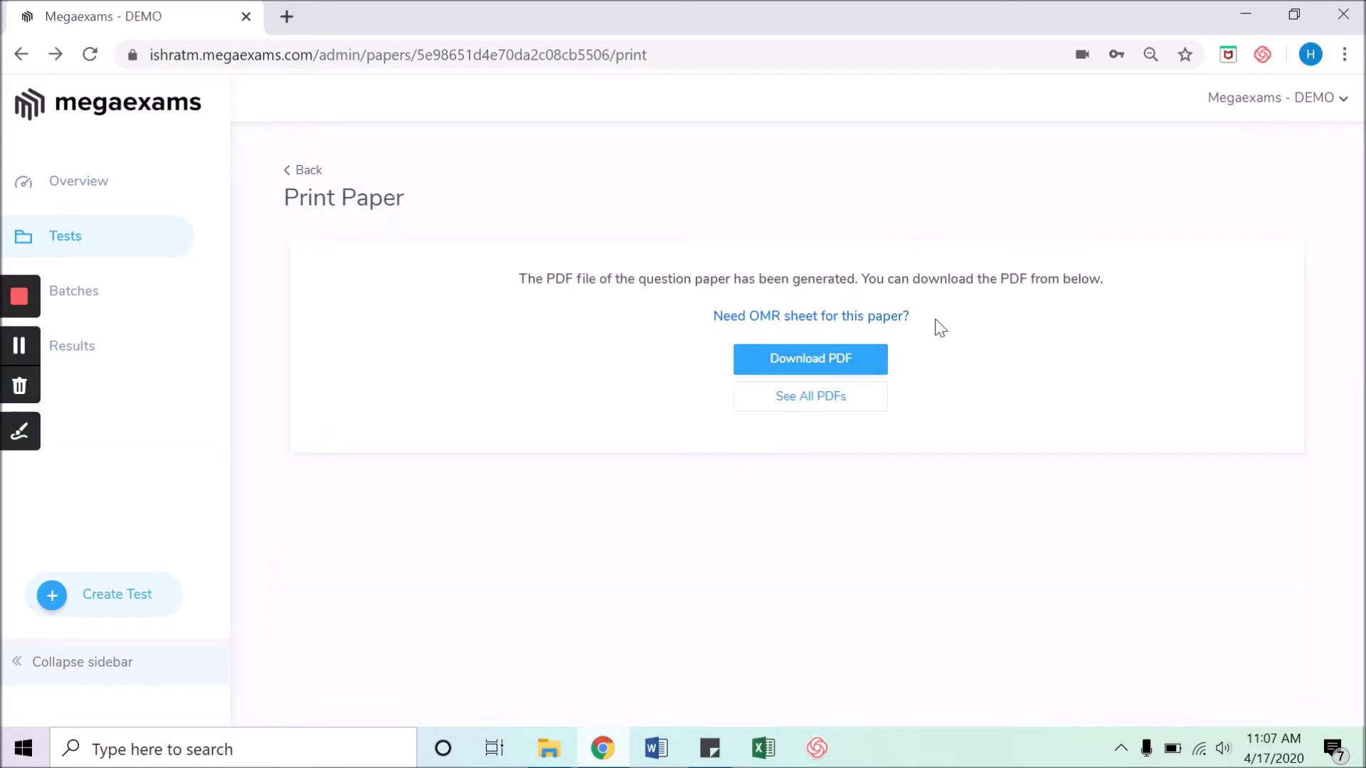
{"action": "left_click", "coordinate": [876, 324]}
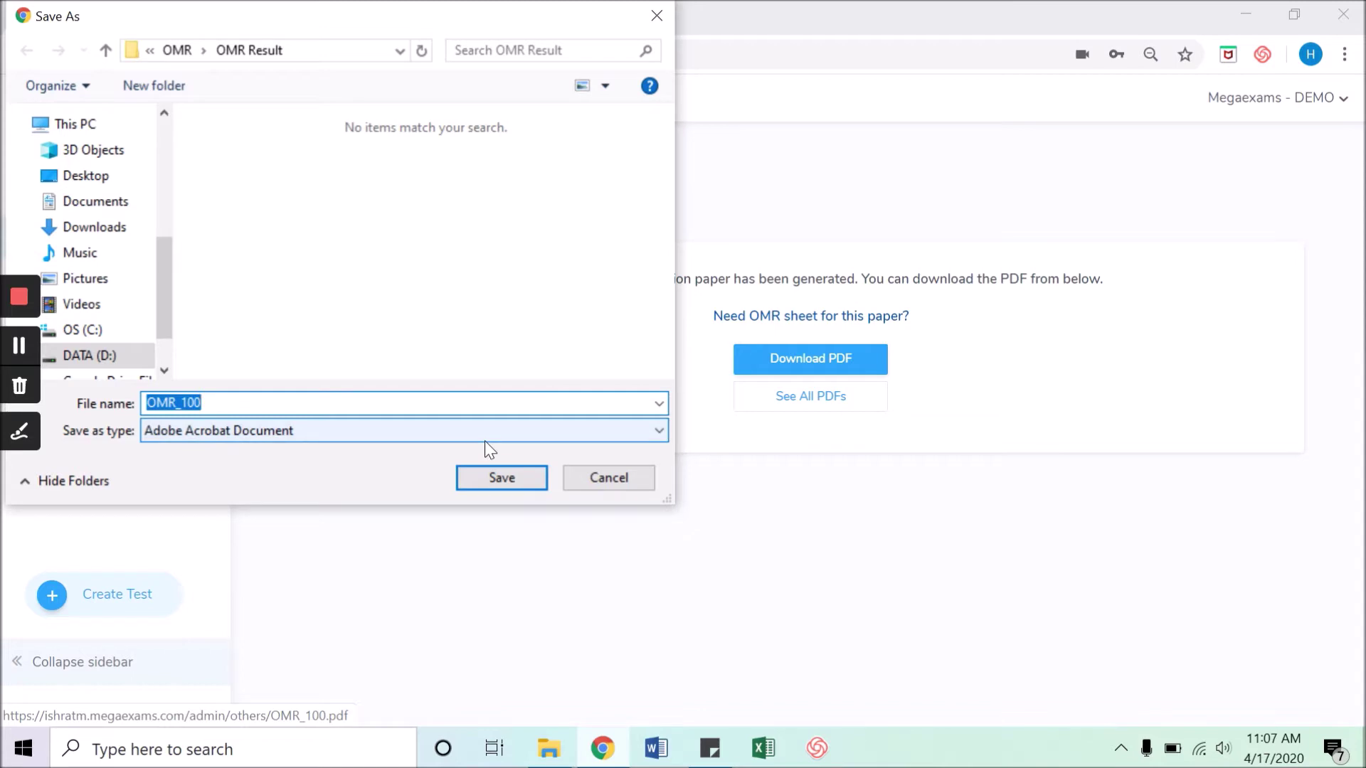
{"action": "left_click", "coordinate": [625, 486]}
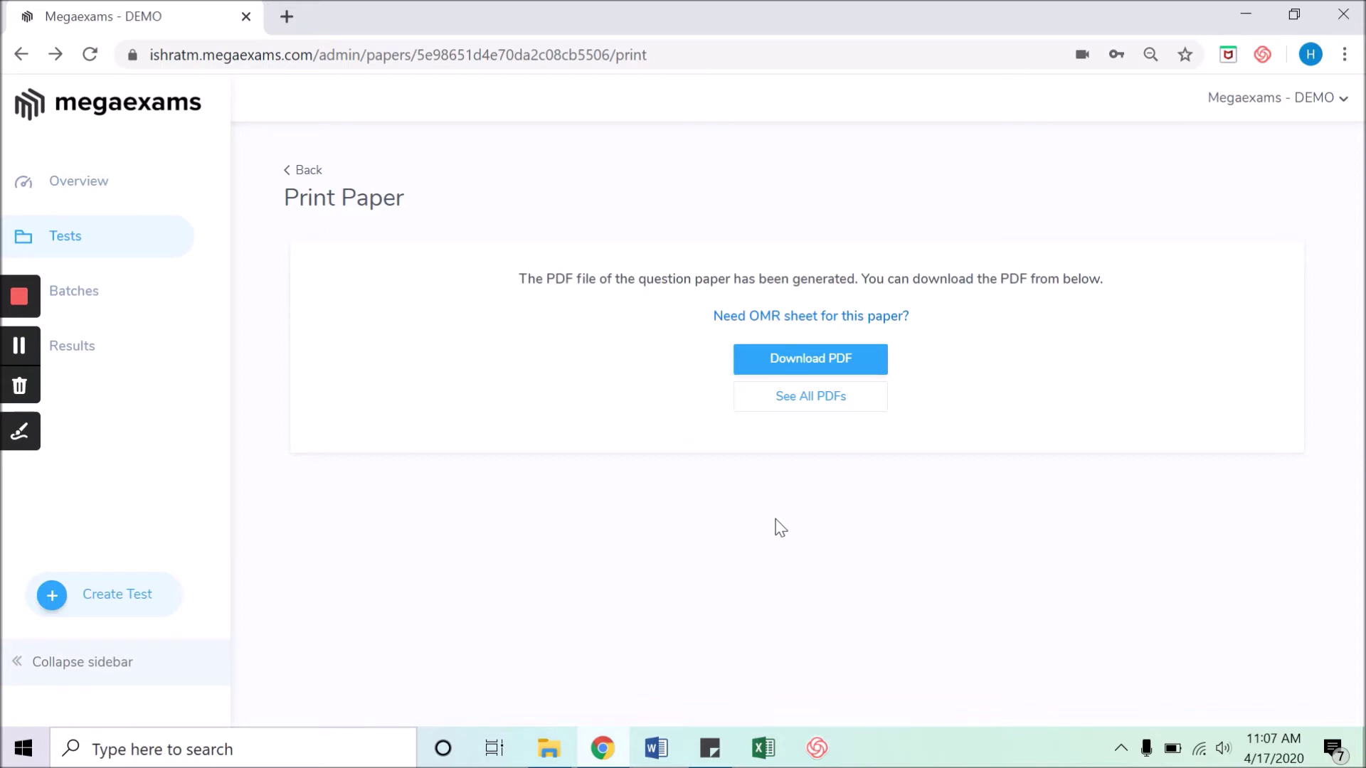
{"action": "left_click", "coordinate": [823, 409]}
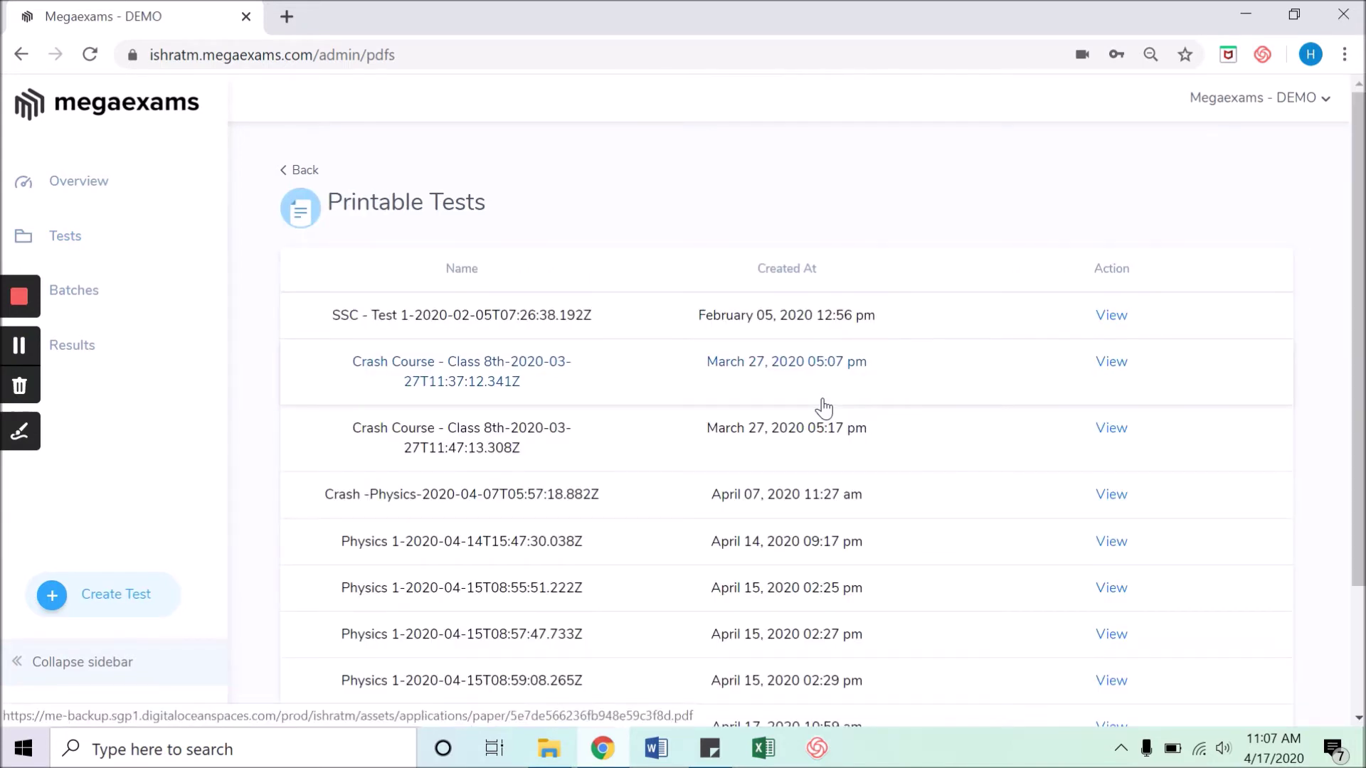
Step: View the latest JEE Maths 100 PDF through its 23 pages and answer key, then close it
{"action": "scroll", "coordinate": [1140, 459], "scroll_direction": "down", "scroll_amount": 3}
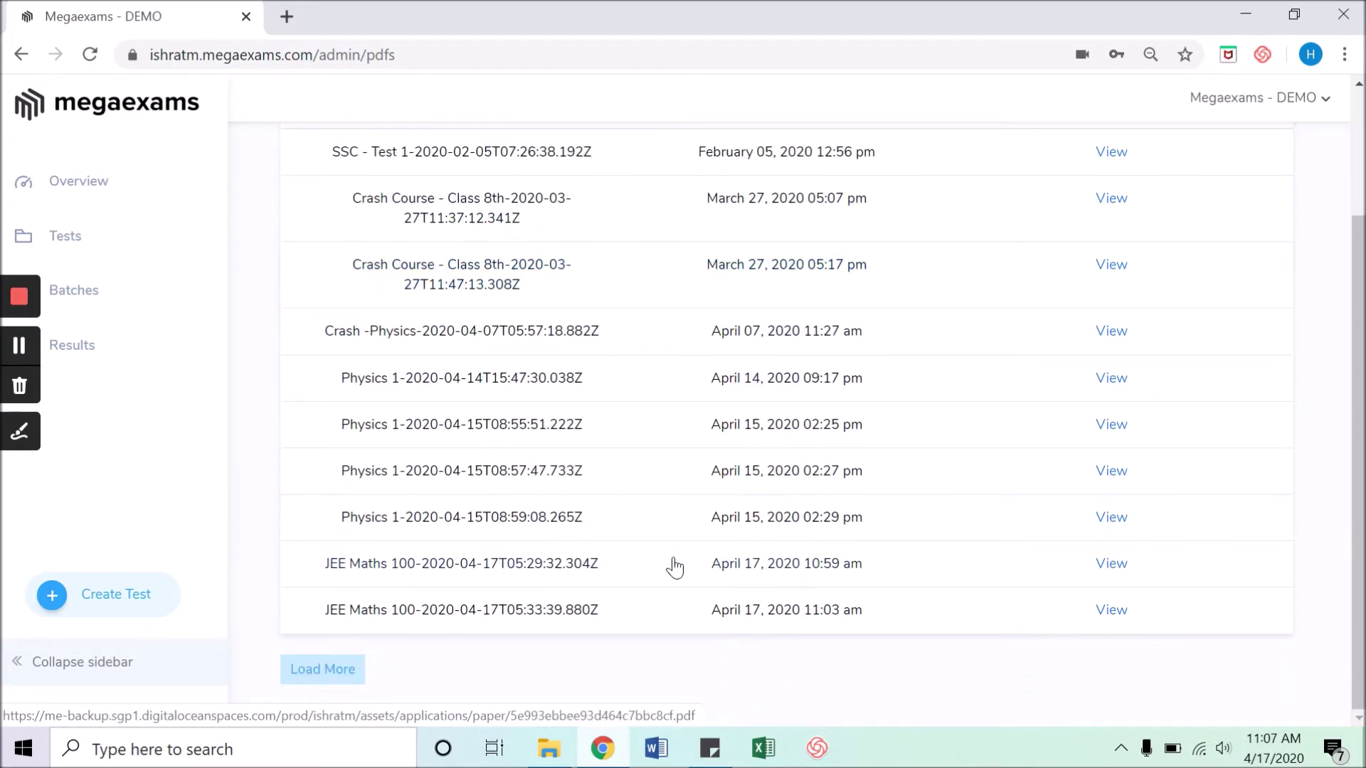
{"action": "left_click", "coordinate": [1108, 613]}
{"action": "scroll", "coordinate": [830, 475], "scroll_direction": "down", "scroll_amount": 10}
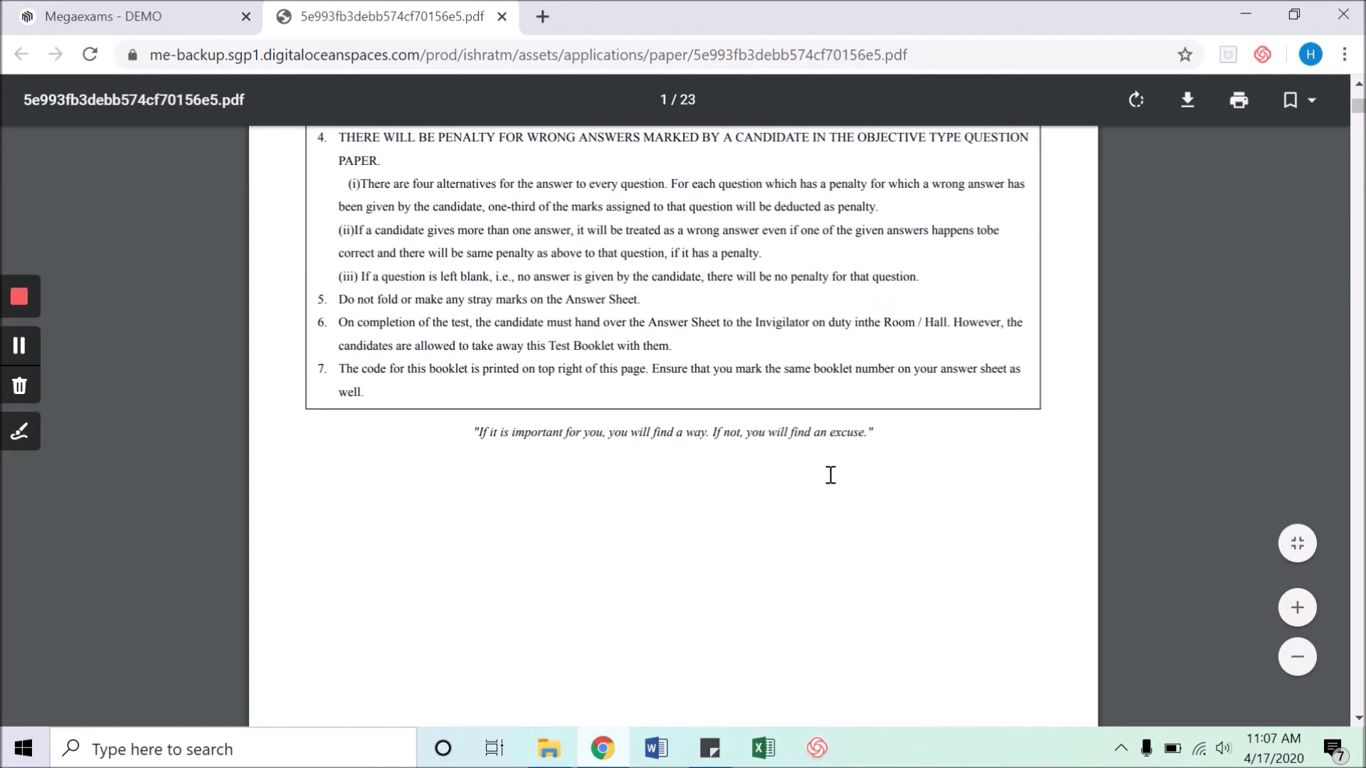
{"action": "scroll", "coordinate": [830, 475], "scroll_direction": "down", "scroll_amount": 15}
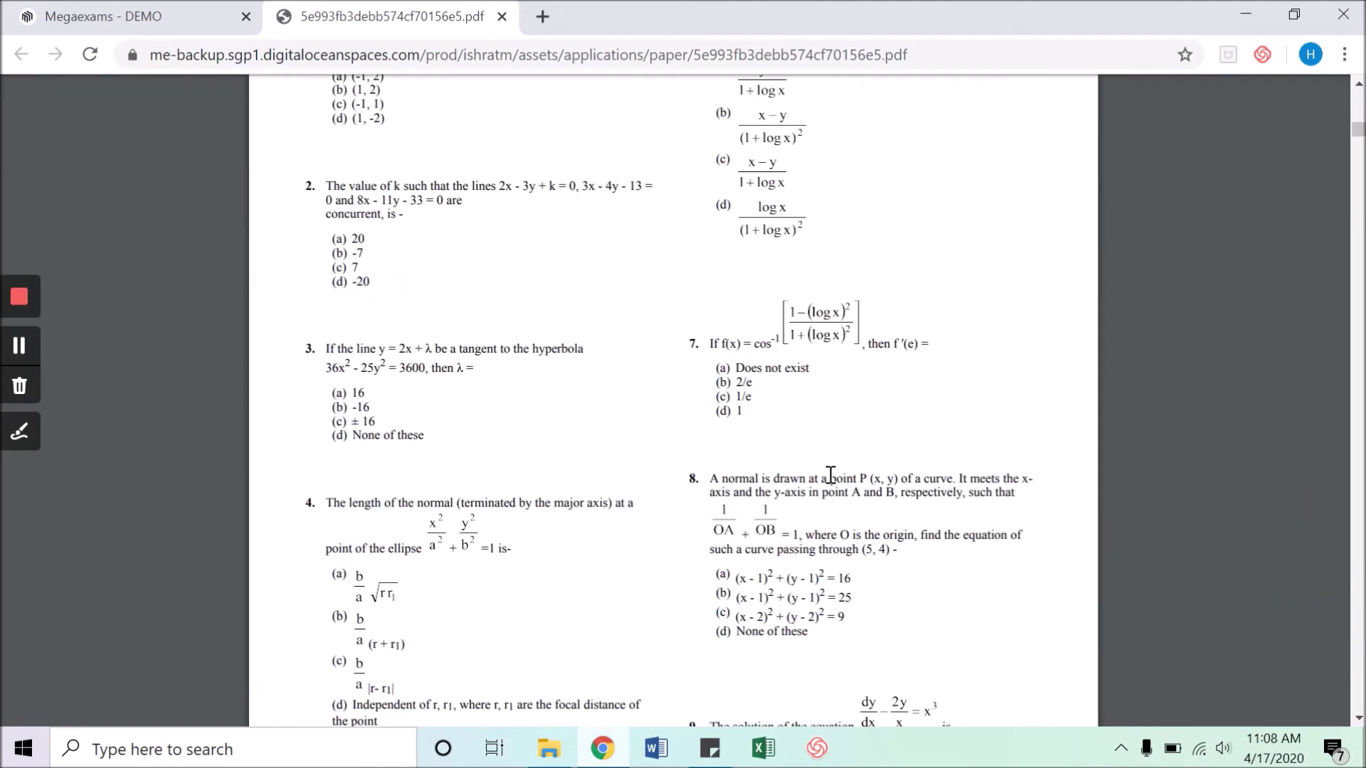
{"action": "scroll", "coordinate": [809, 437], "scroll_direction": "down", "scroll_amount": 15}
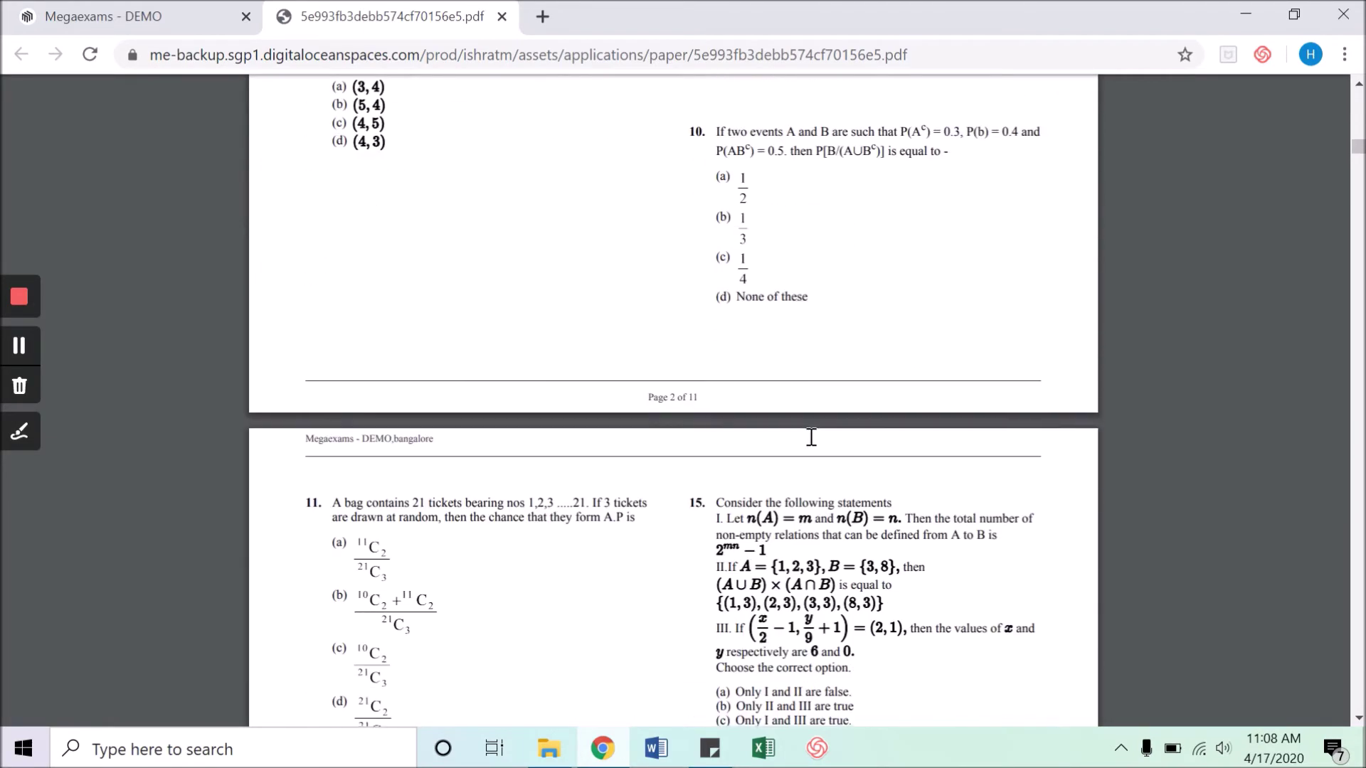
{"action": "scroll", "coordinate": [810, 436], "scroll_direction": "down", "scroll_amount": 3}
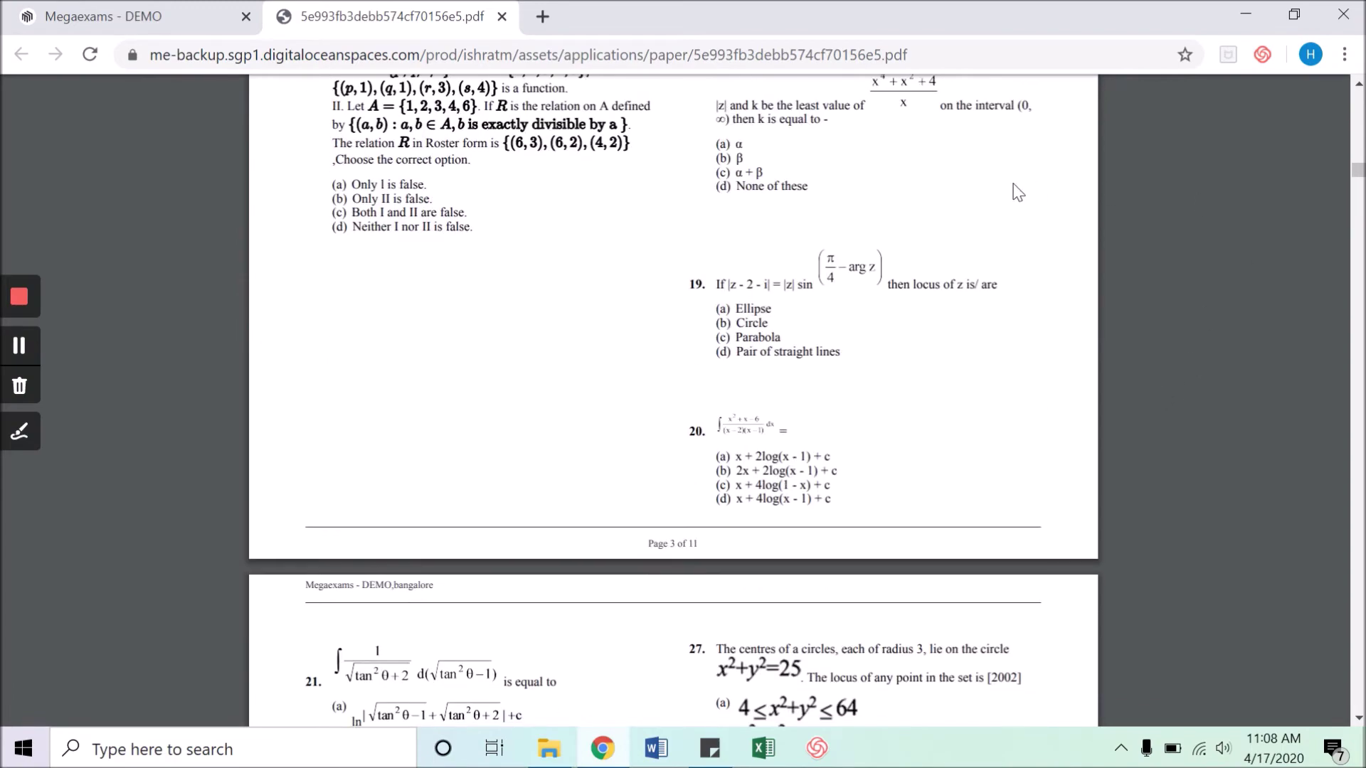
{"action": "left_click_drag", "start_coordinate": [1357, 182], "coordinate": [1357, 480]}
{"action": "scroll", "coordinate": [969, 464], "scroll_direction": "up", "scroll_amount": 15}
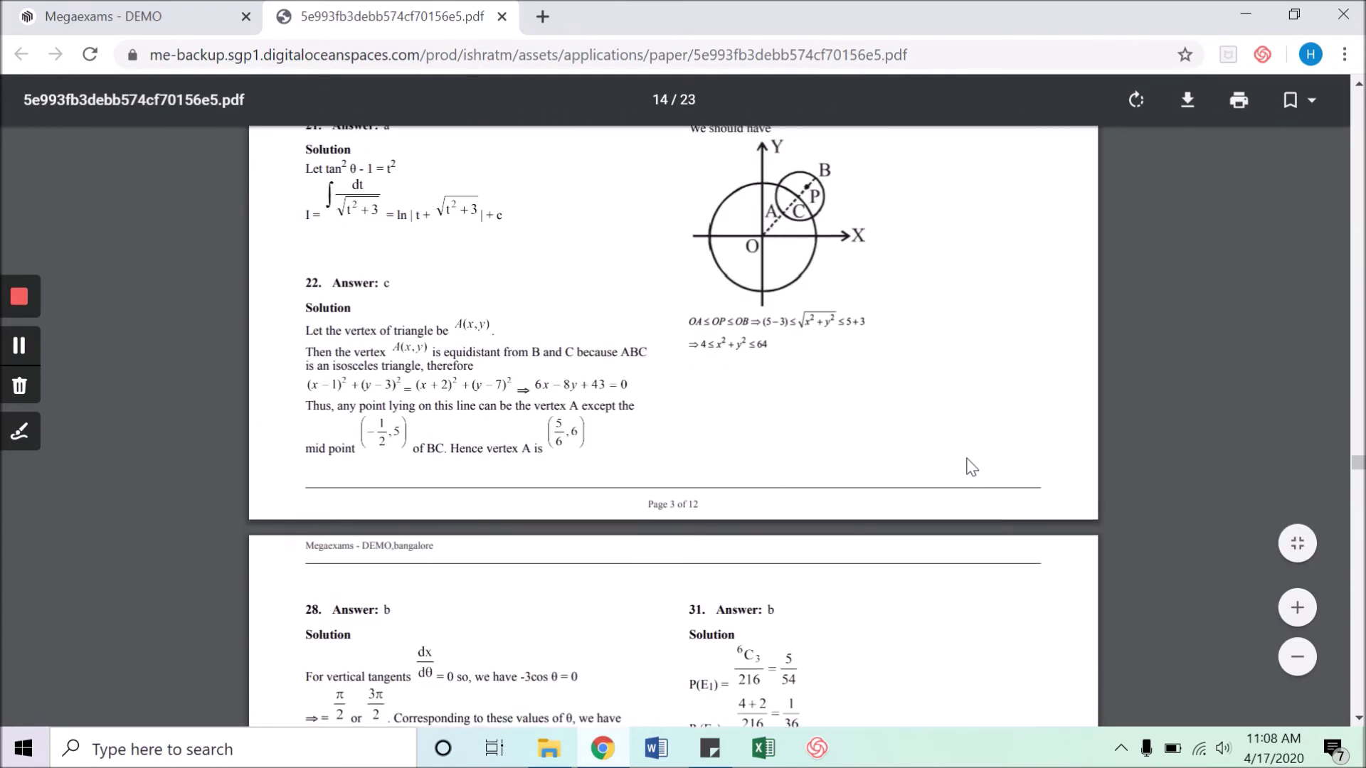
{"action": "scroll", "coordinate": [971, 462], "scroll_direction": "up", "scroll_amount": 10}
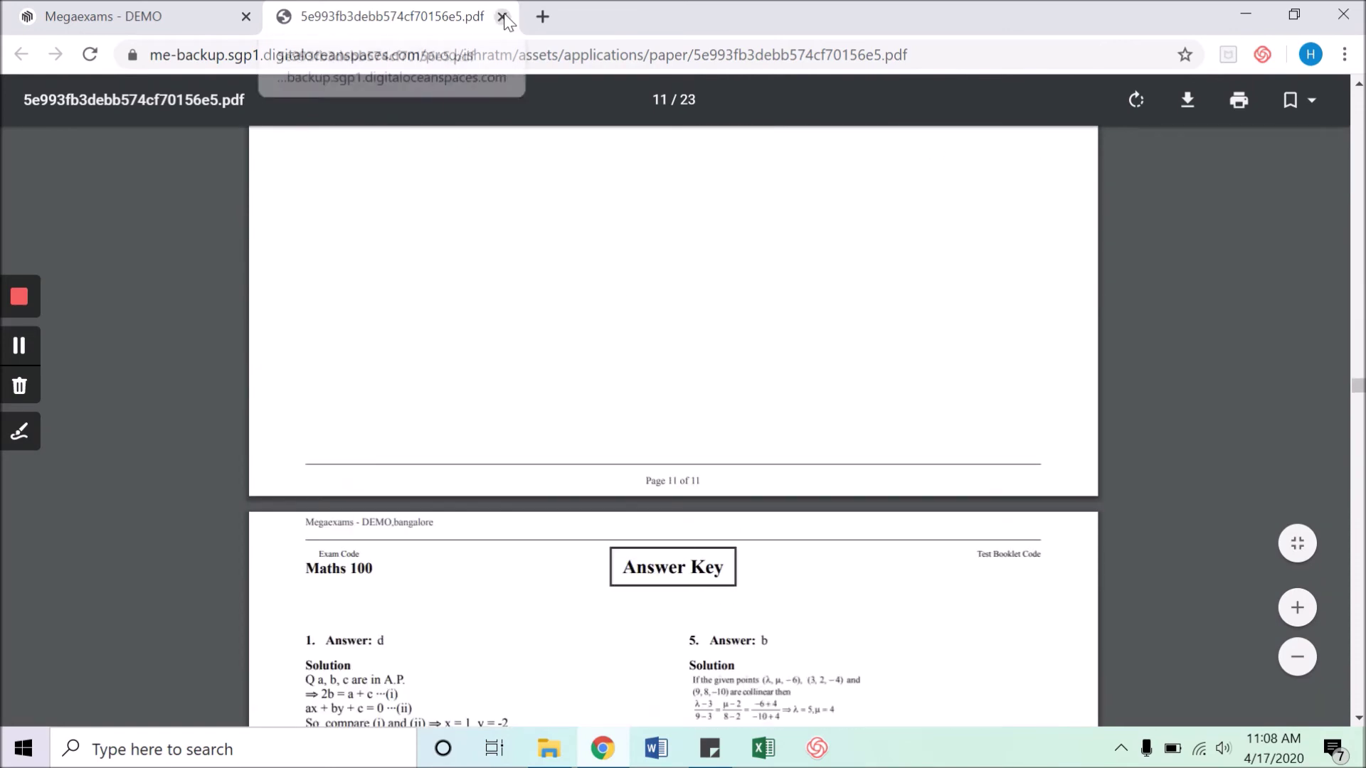
{"action": "left_click", "coordinate": [502, 16]}
Step: Go back to the Print Paper page and download a copy of the question paper PDF
{"action": "scroll", "coordinate": [711, 341], "scroll_direction": "up", "scroll_amount": 3}
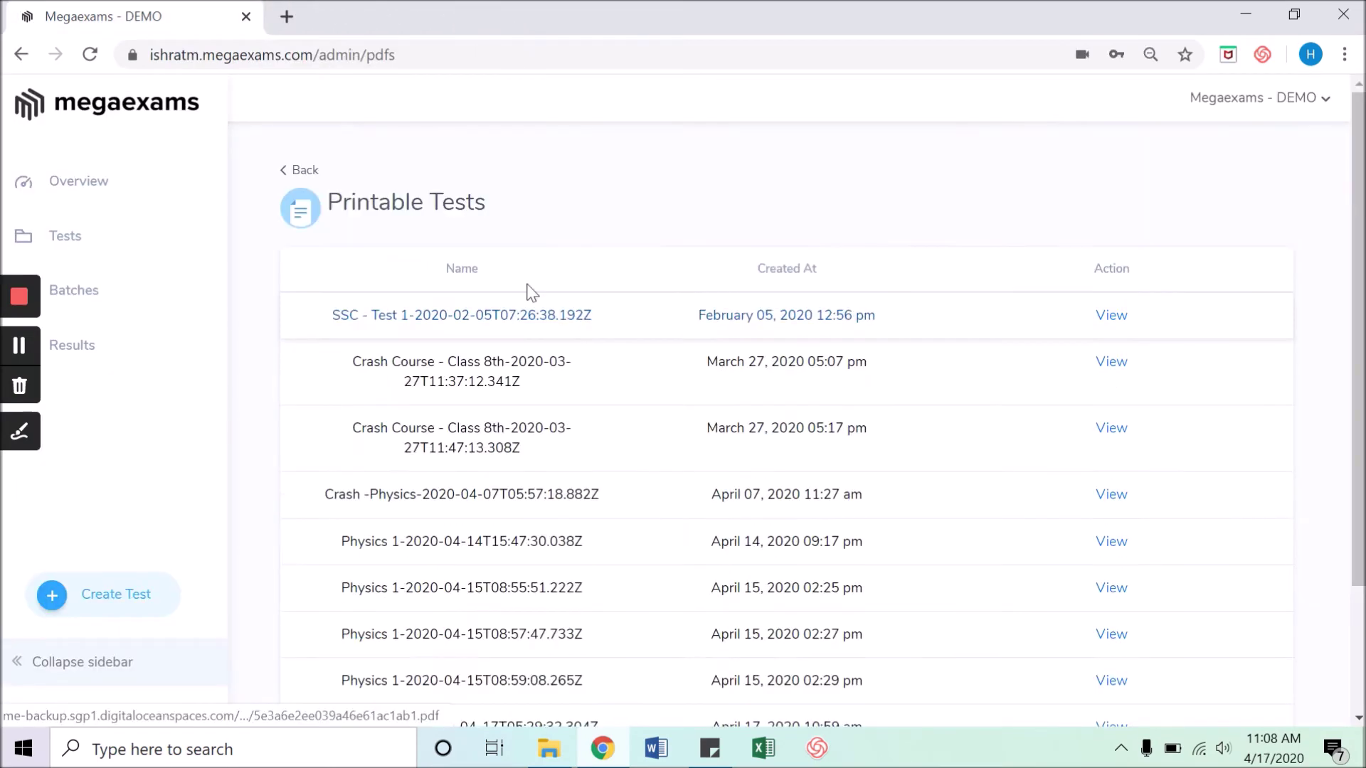
{"action": "left_click", "coordinate": [307, 171]}
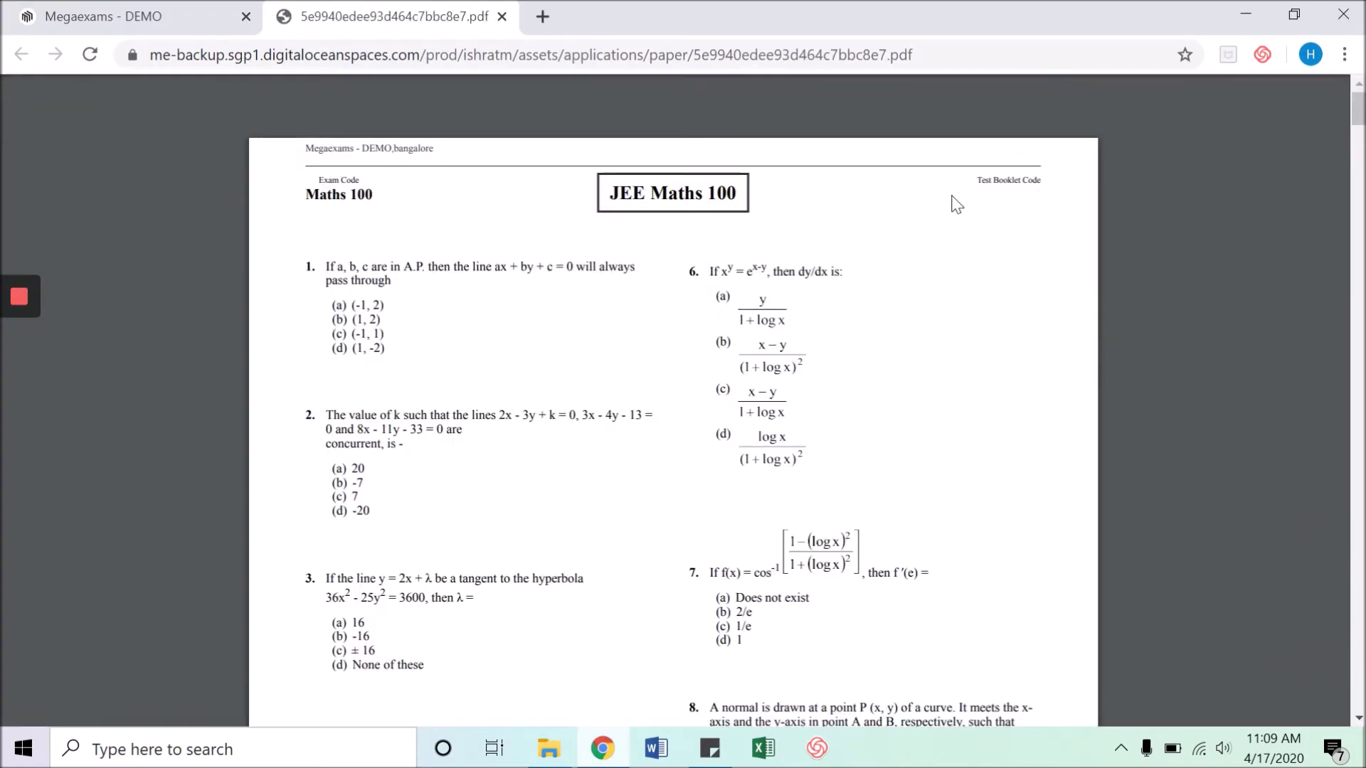
{"action": "left_click", "coordinate": [1185, 103]}
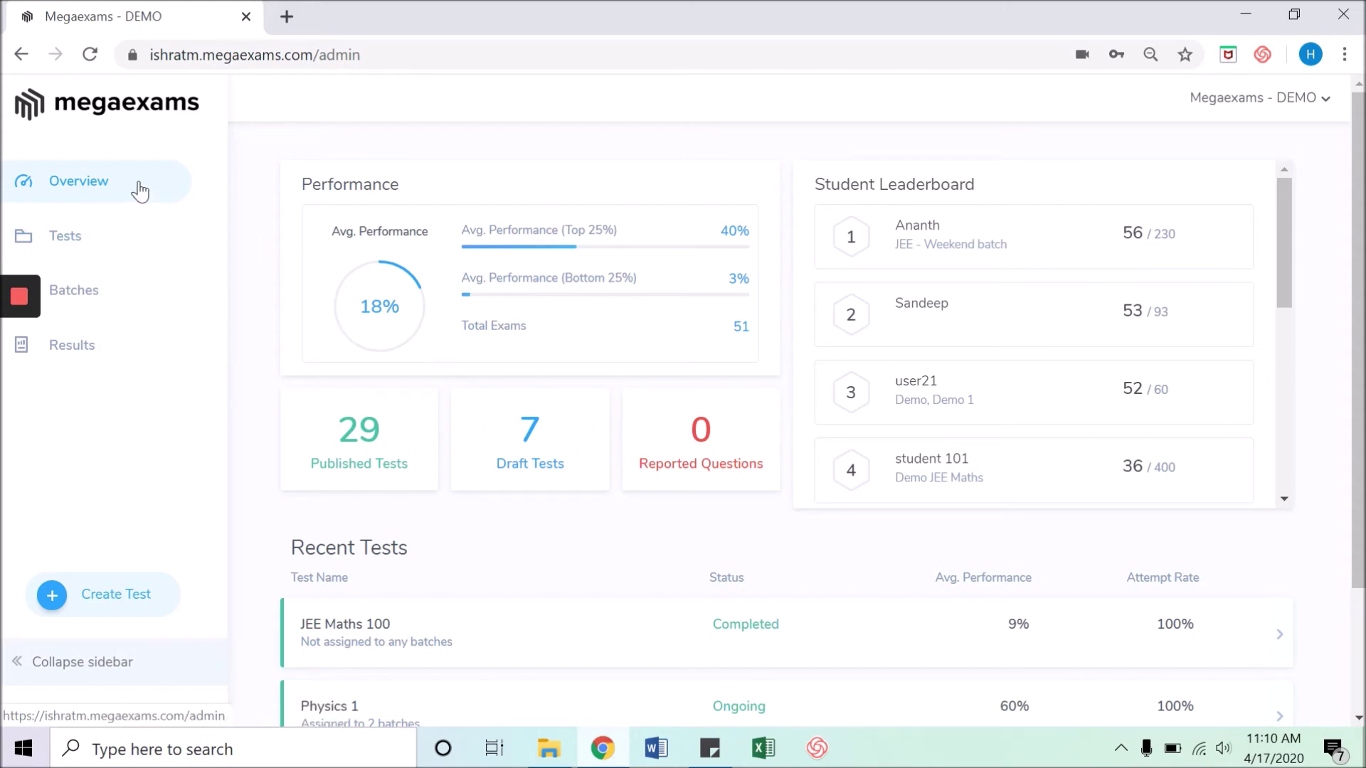
Step: Copy the test code Maths 100 from the JEE Maths 100 details under Published Tests
{"action": "left_click", "coordinate": [357, 439]}
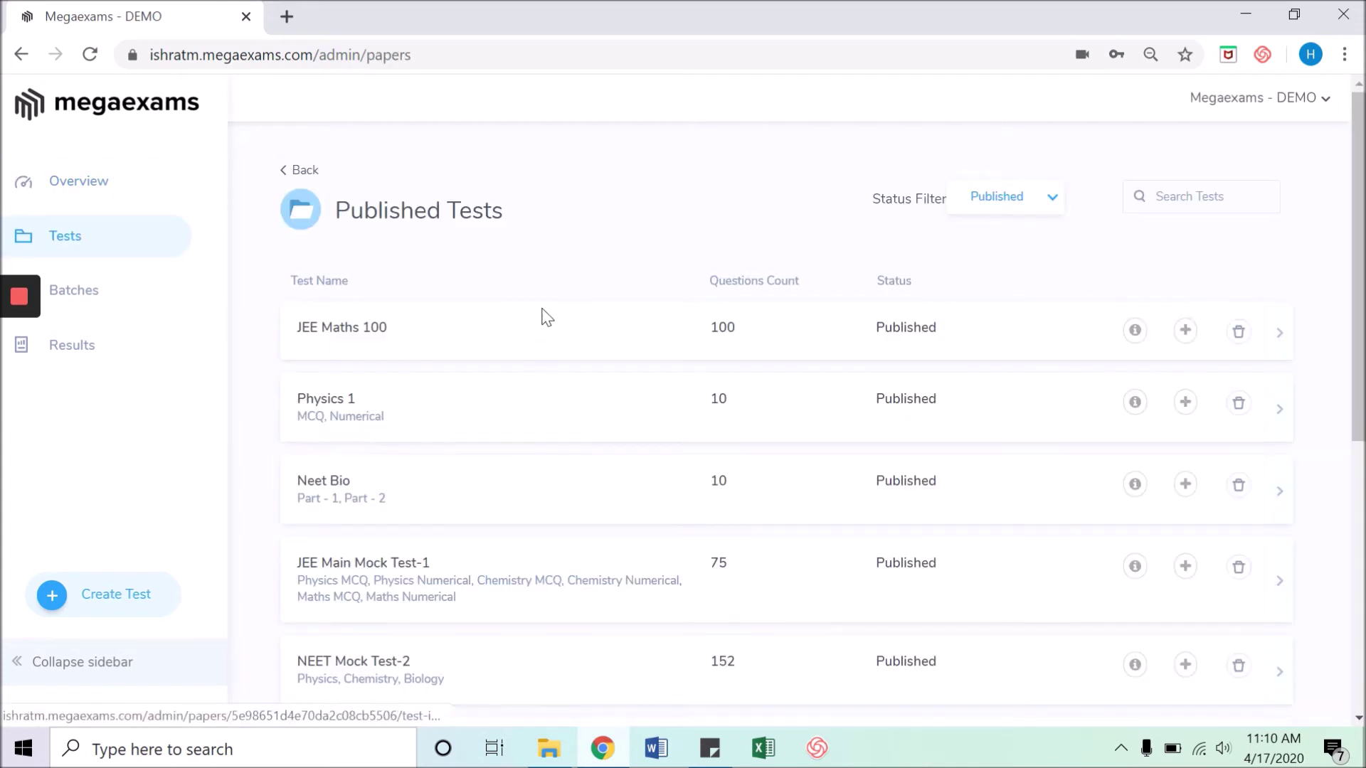
{"action": "left_click", "coordinate": [568, 346]}
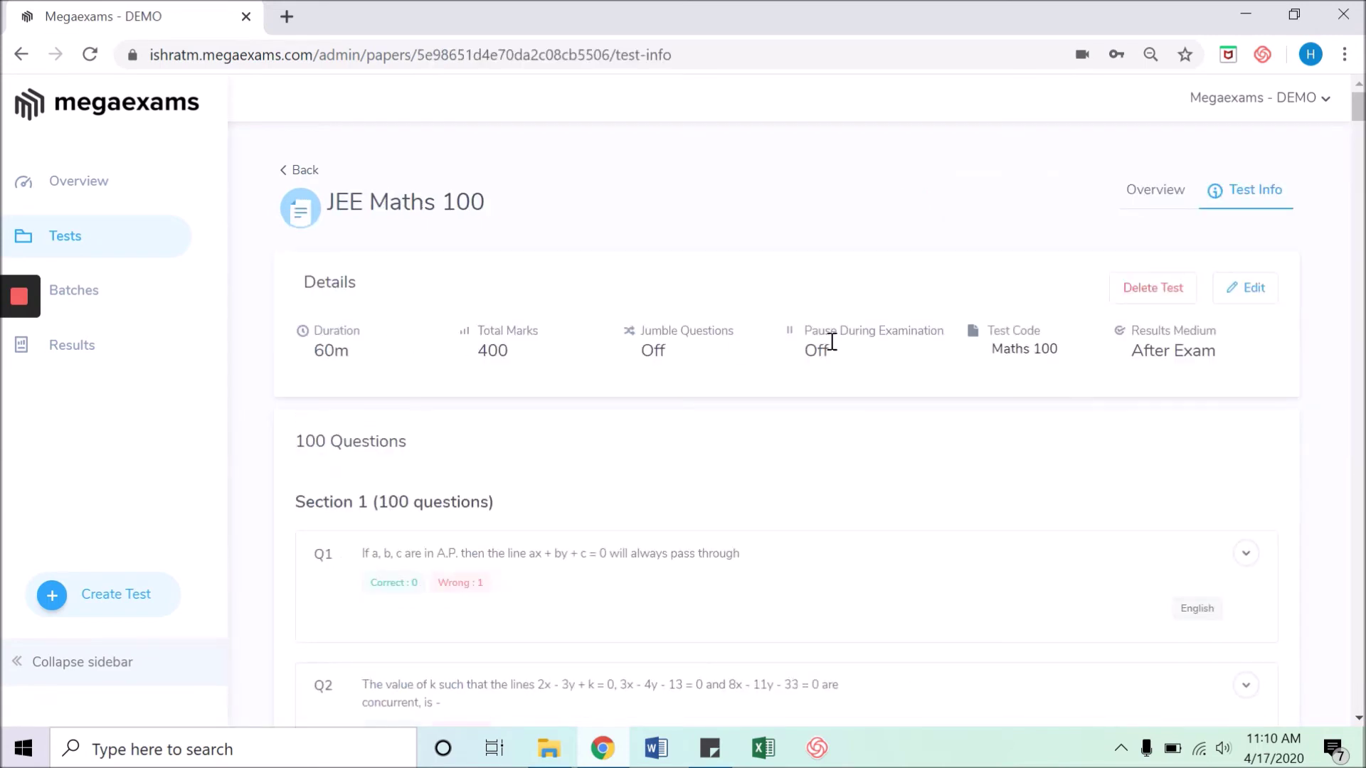
{"action": "left_click", "coordinate": [1018, 355]}
Step: On the Cloud OMR upload page, paste Maths 100 as the exam code
{"action": "mouse_move", "coordinate": [1287, 103]}
{"action": "left_click", "coordinate": [1204, 187]}
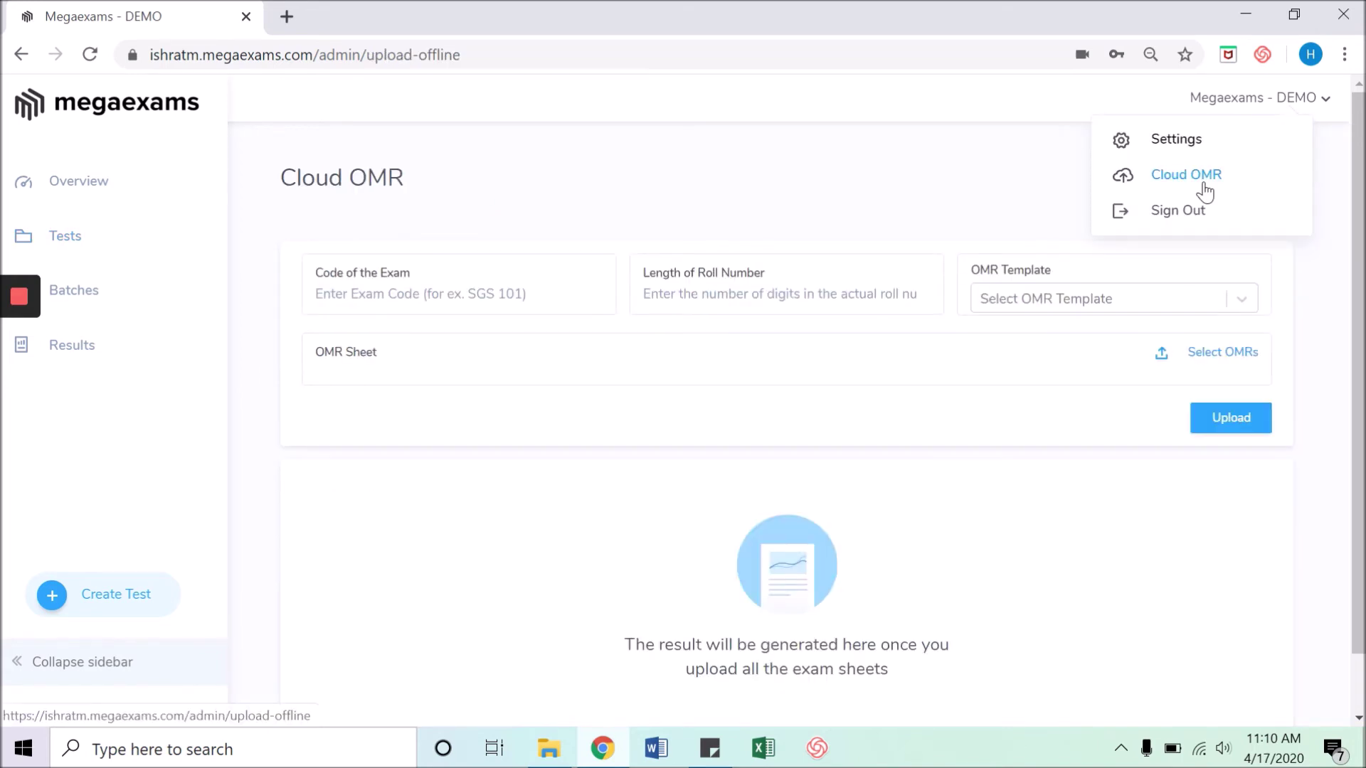
{"action": "right_click", "coordinate": [435, 297]}
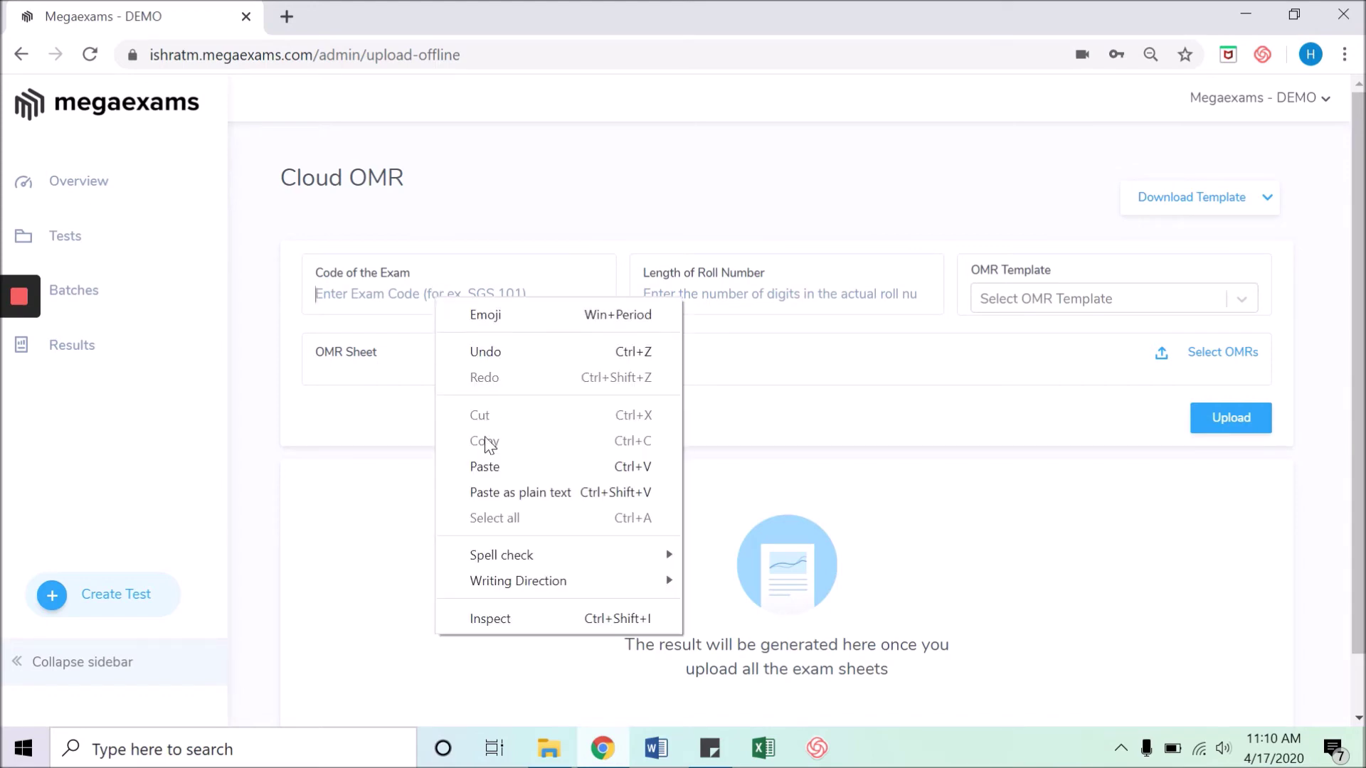
{"action": "left_click", "coordinate": [484, 467]}
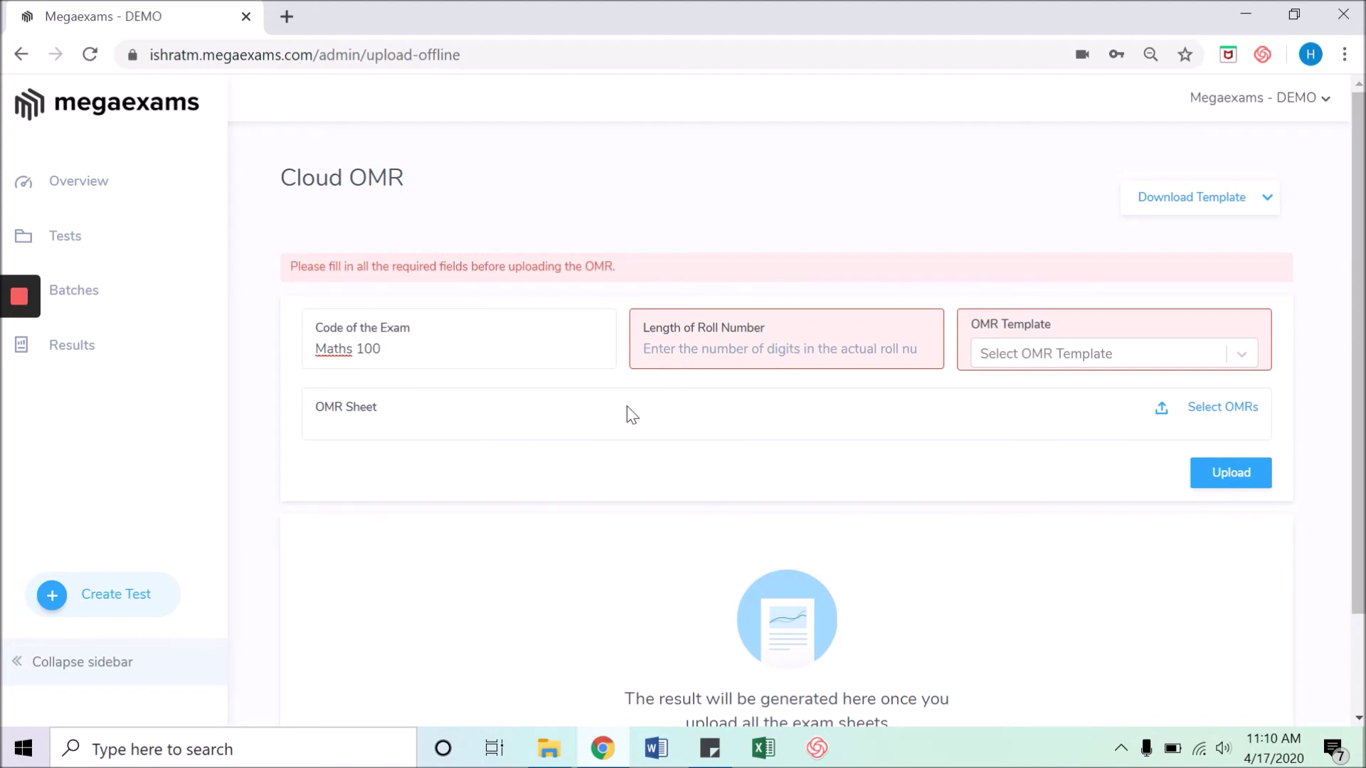
Step: Set the roll number length to 5 and choose the 100 Questions OMR template
{"action": "left_click", "coordinate": [718, 351]}
{"action": "type", "text": "5"}
{"action": "key", "text": "Tab"}
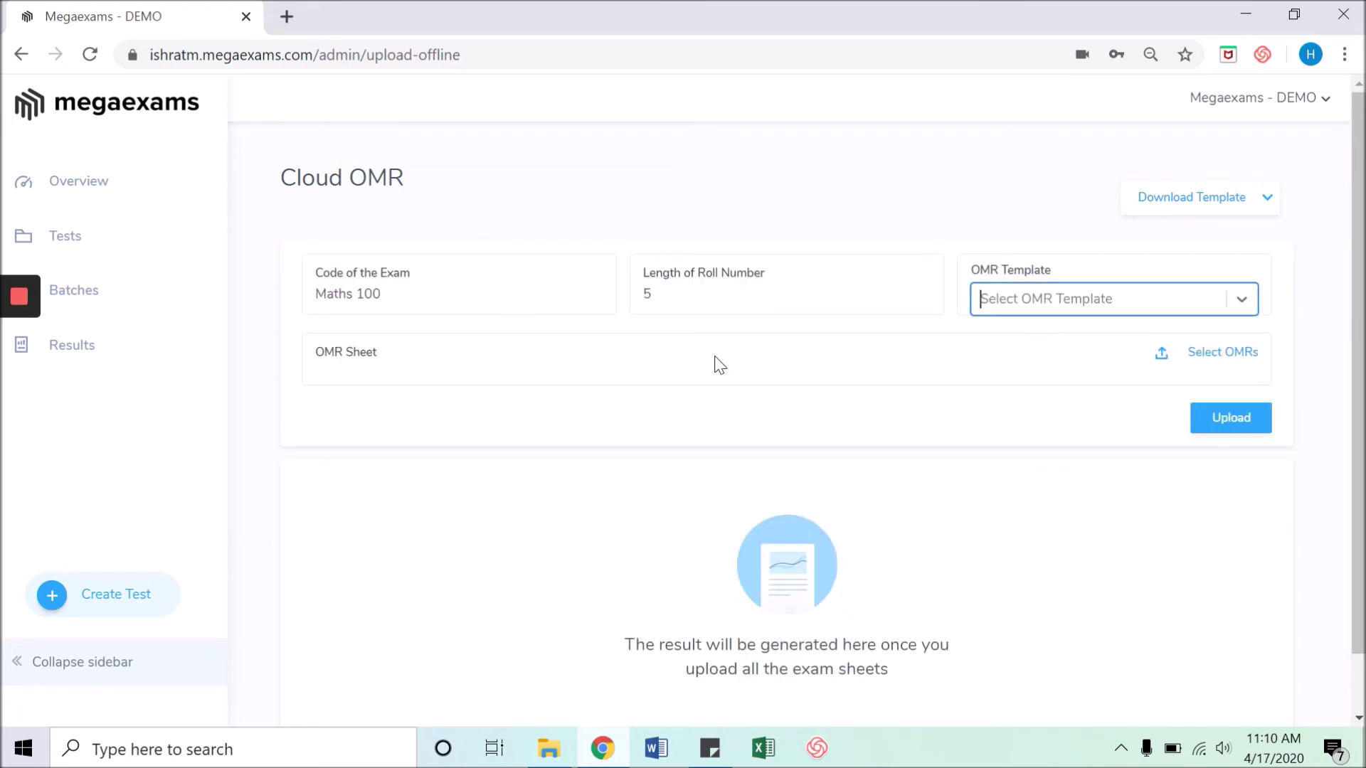
{"action": "left_click", "coordinate": [1243, 303]}
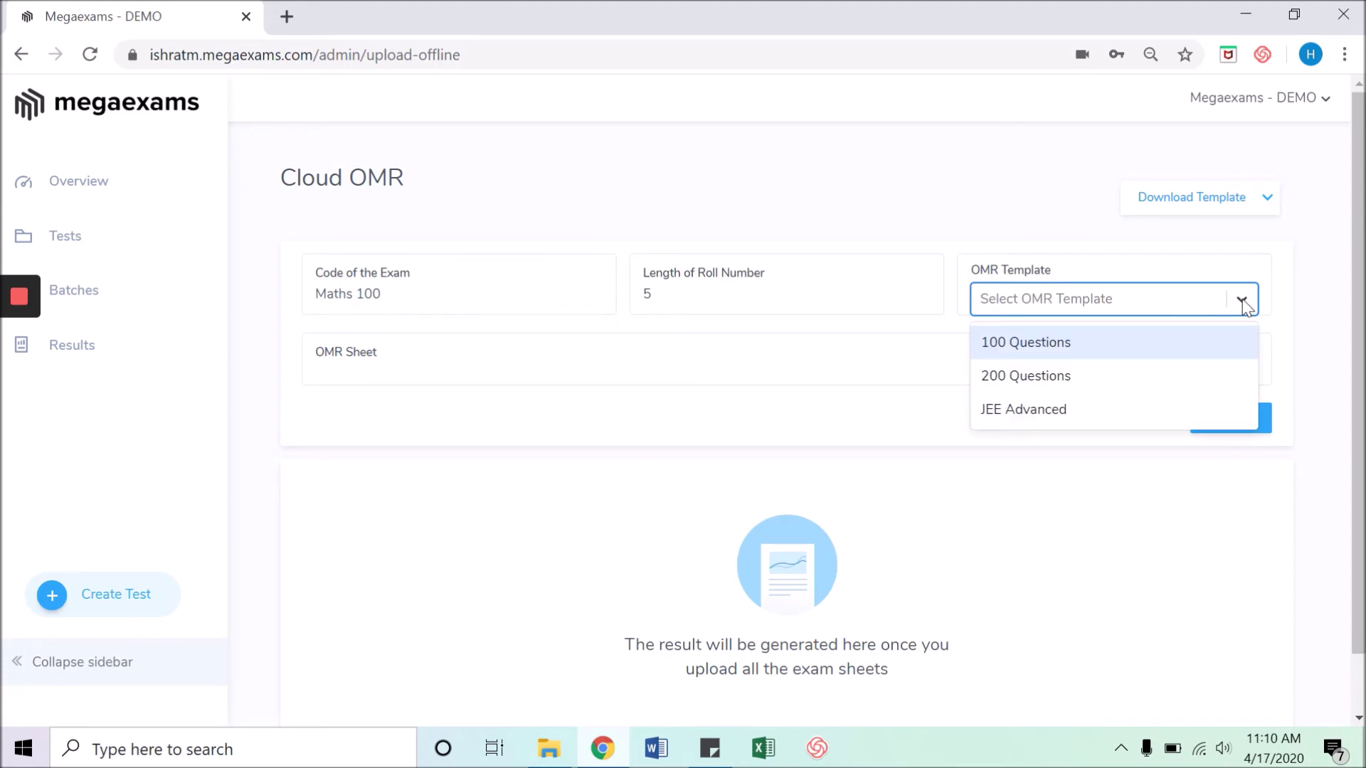
{"action": "left_click", "coordinate": [1056, 348]}
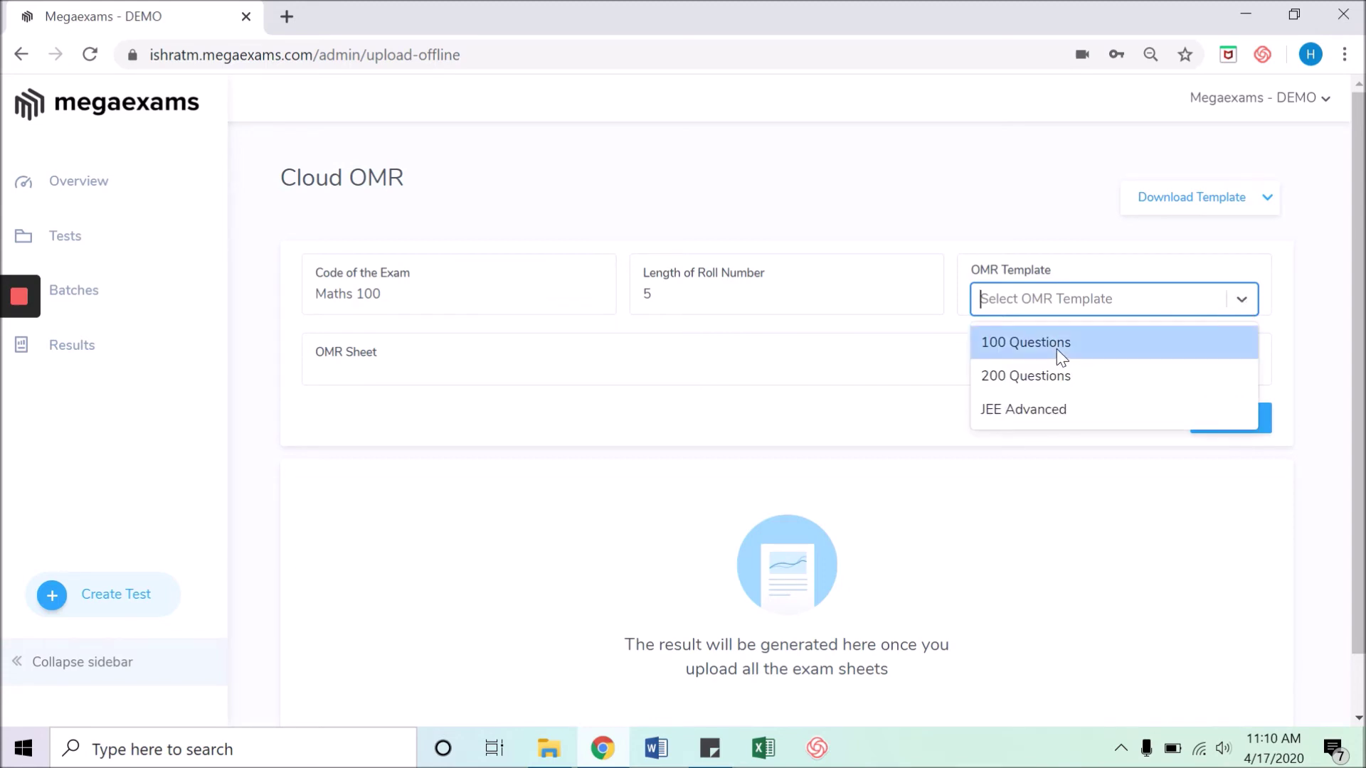
{"action": "left_click", "coordinate": [1244, 307]}
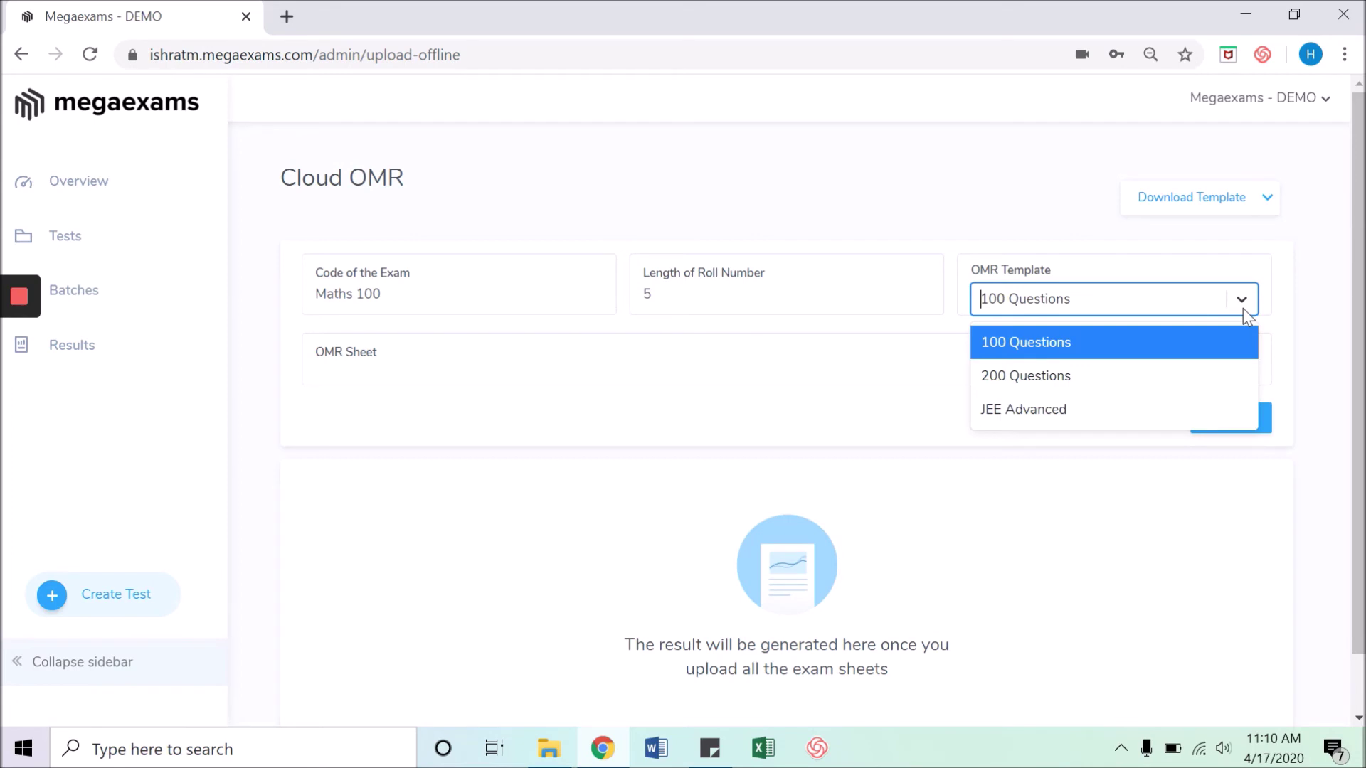
{"action": "left_click", "coordinate": [1243, 309]}
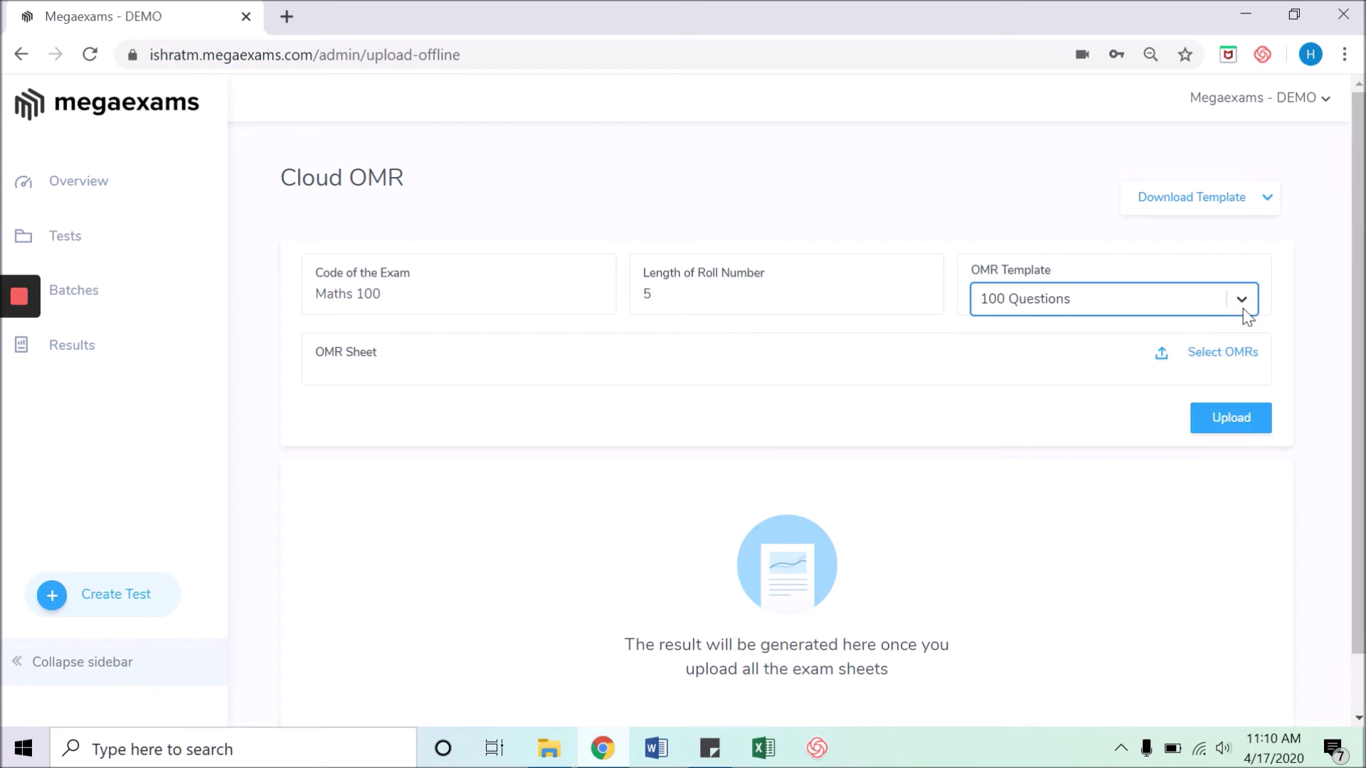
{"action": "left_click", "coordinate": [1229, 353]}
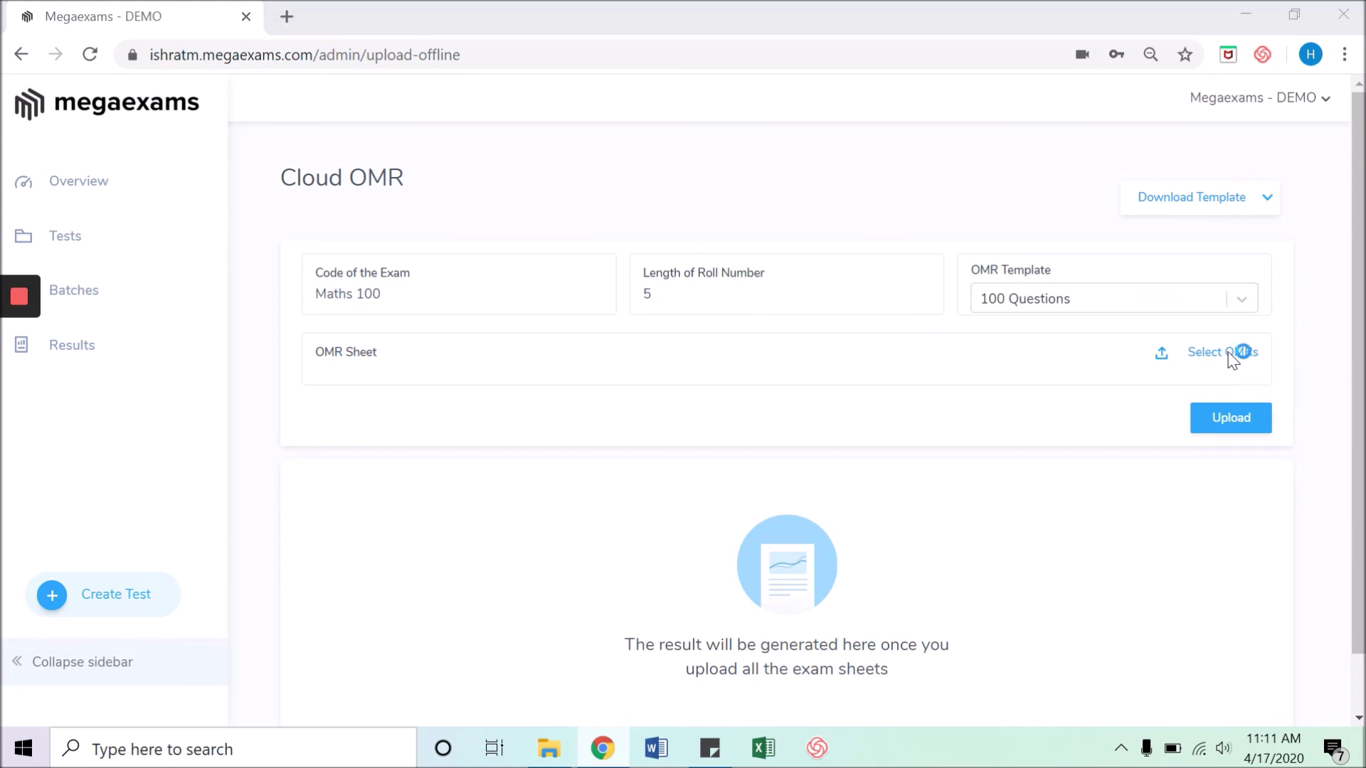
Step: Select all 24 OMR answer-sheet images in the folder and upload them
{"action": "key", "text": "ctrl+a"}
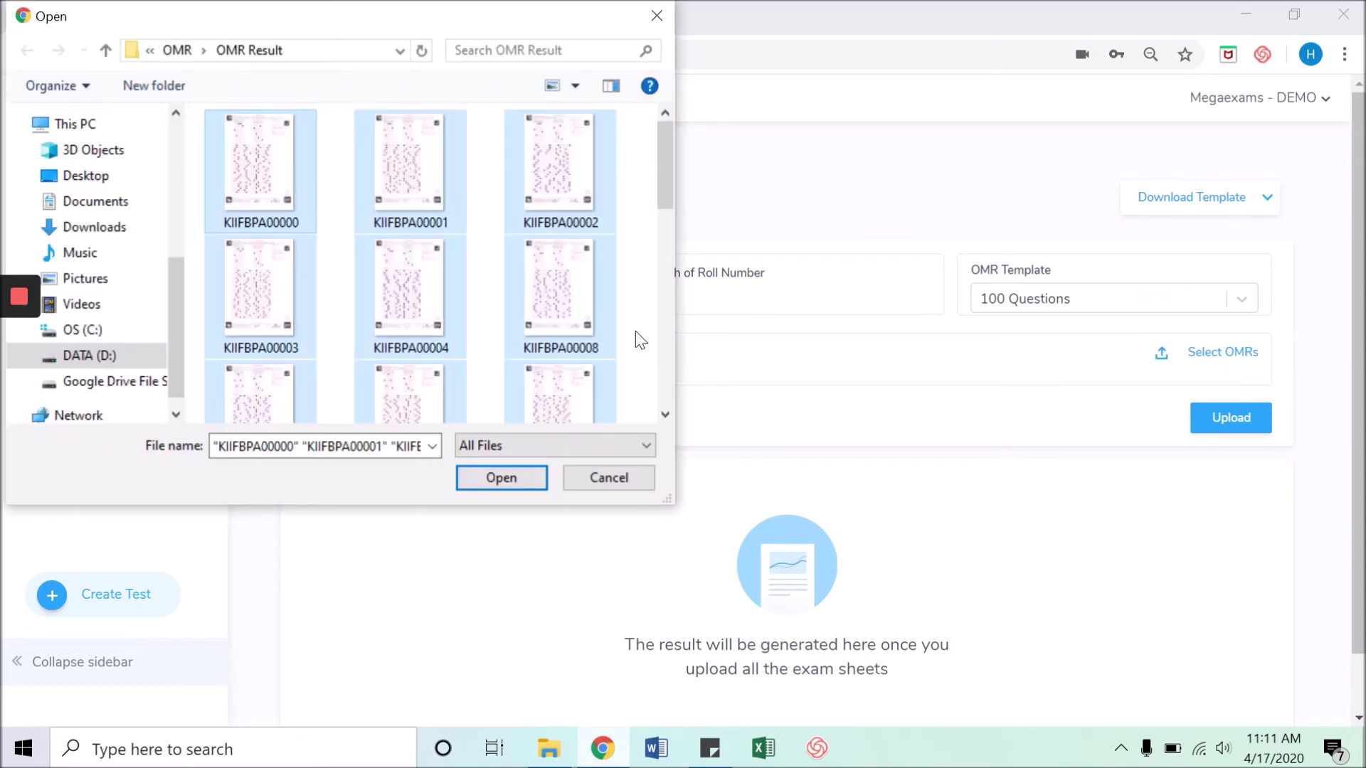
{"action": "left_click", "coordinate": [515, 478]}
{"action": "scroll", "coordinate": [795, 462], "scroll_direction": "down", "scroll_amount": 2}
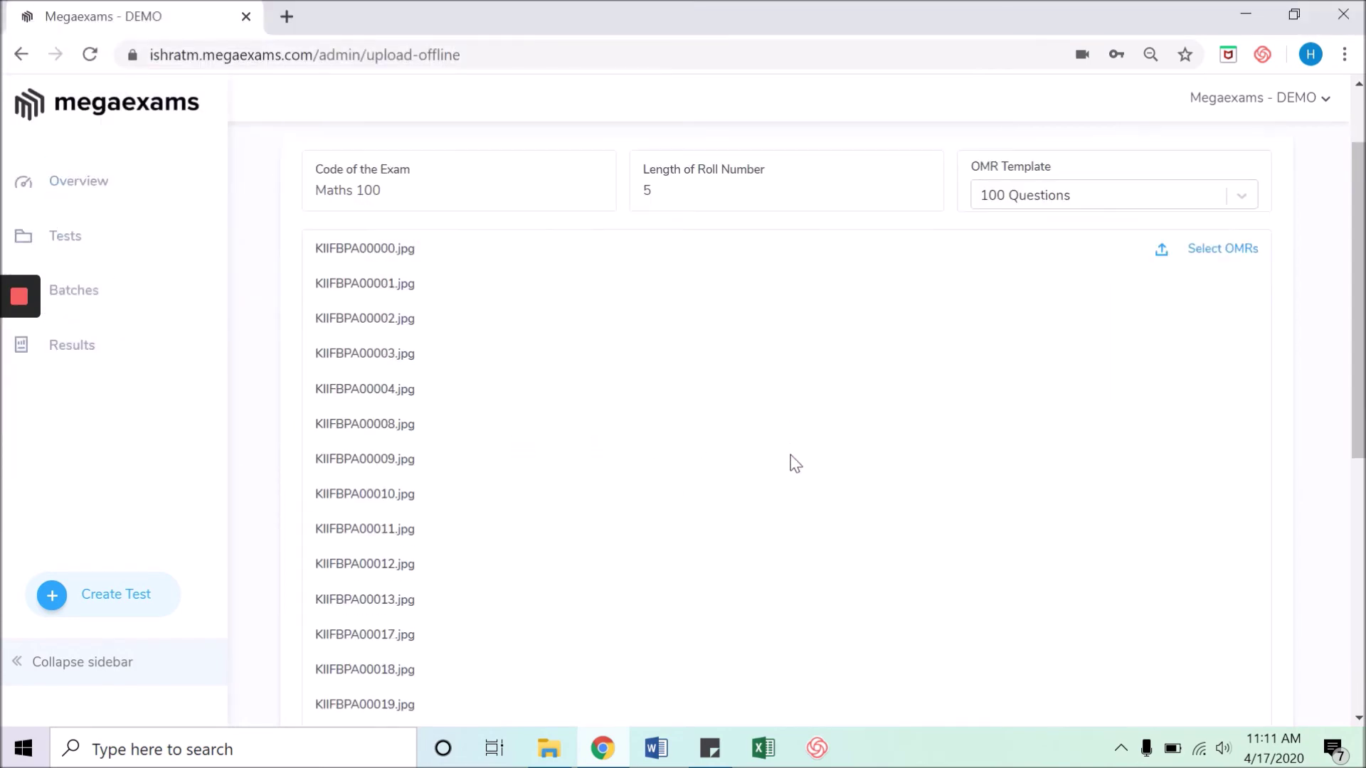
{"action": "scroll", "coordinate": [524, 519], "scroll_direction": "down", "scroll_amount": 5}
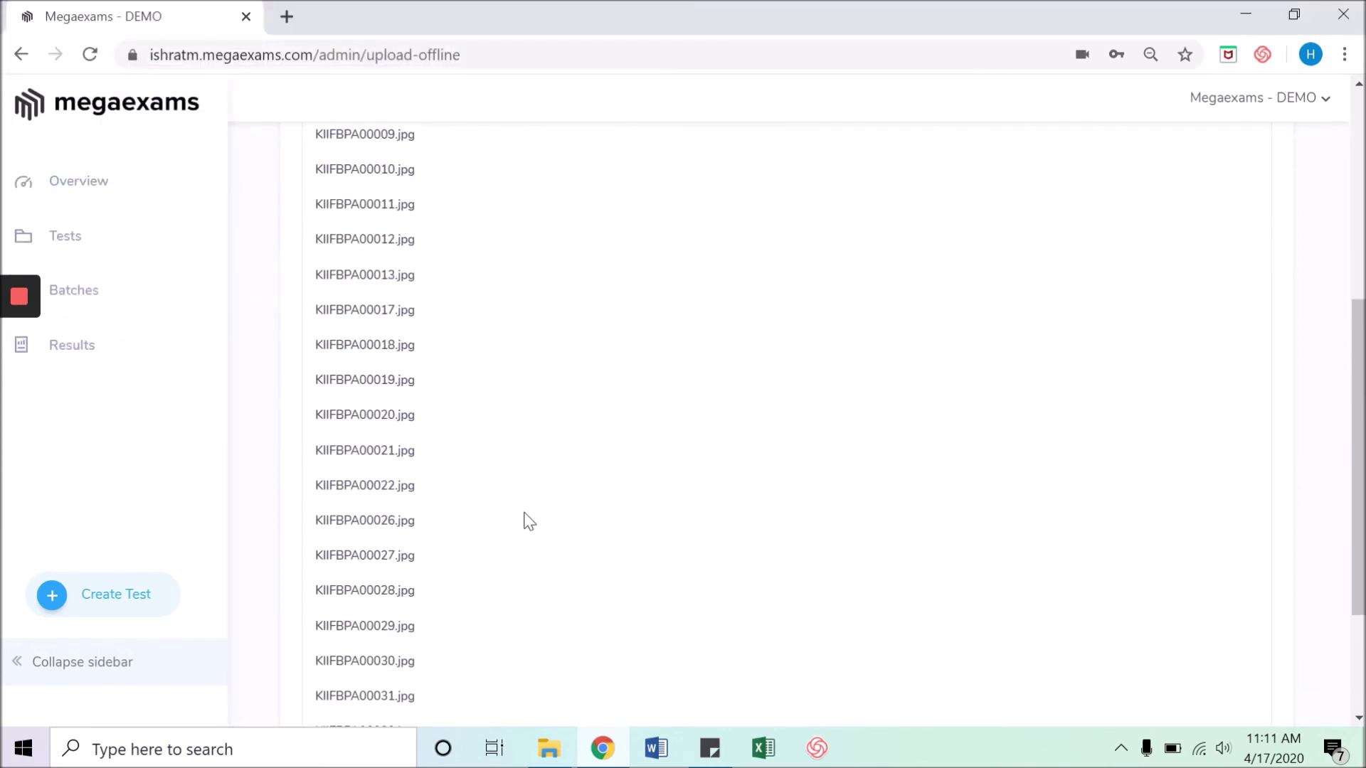
{"action": "scroll", "coordinate": [533, 520], "scroll_direction": "down", "scroll_amount": 3}
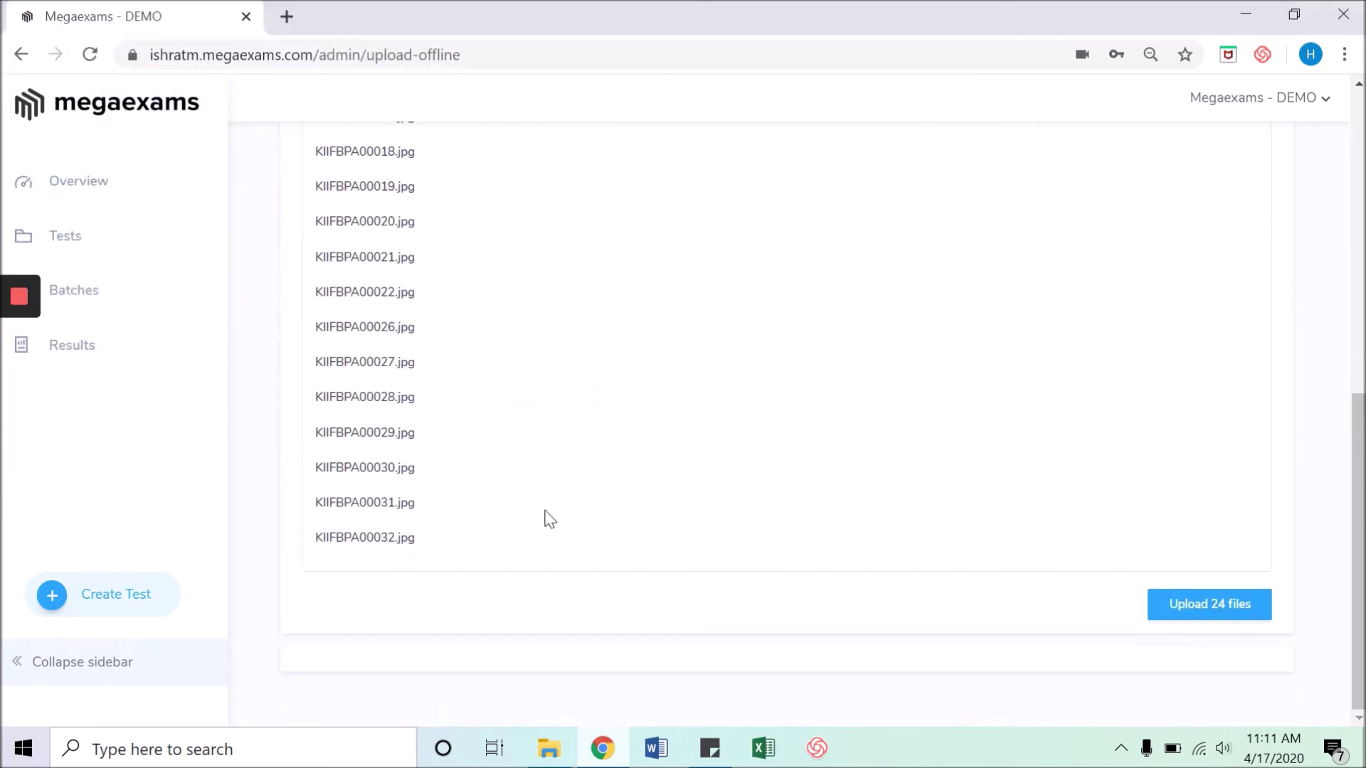
{"action": "left_click", "coordinate": [1217, 611]}
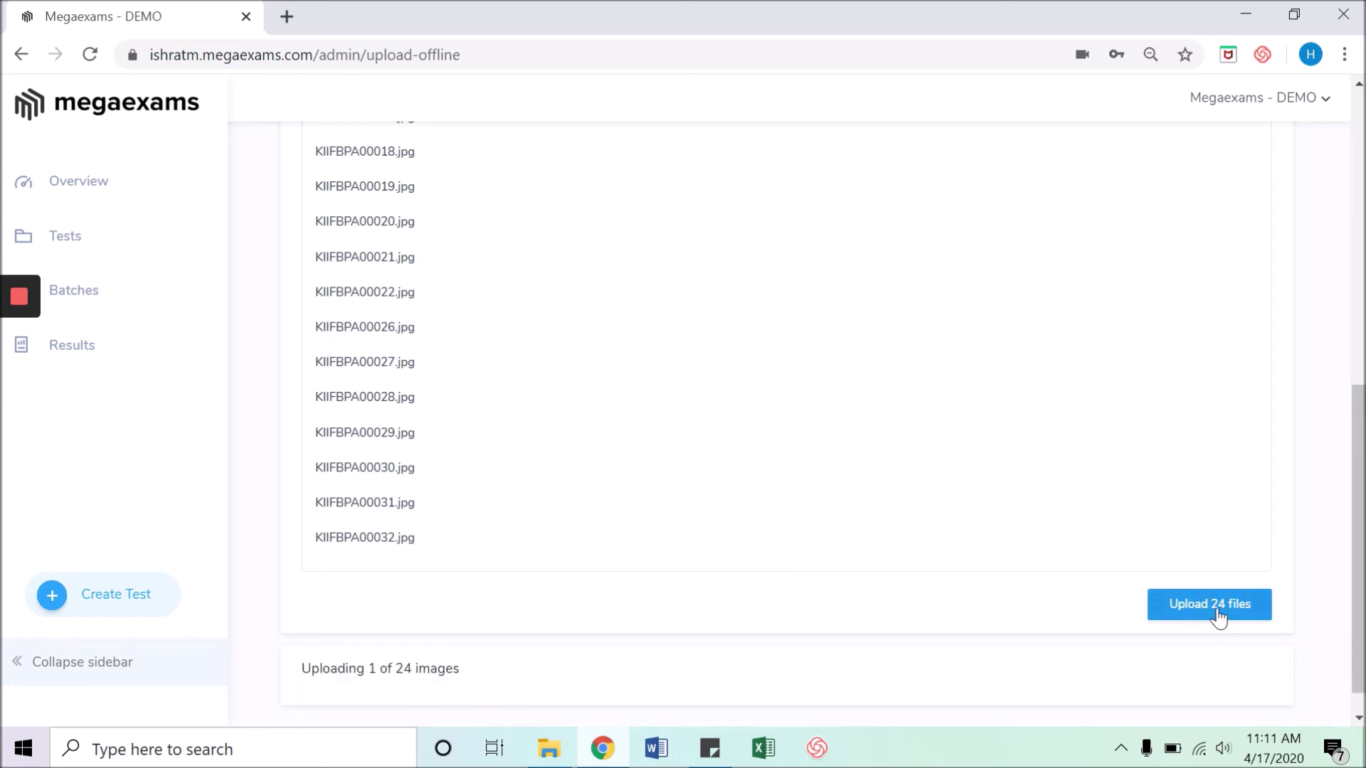
{"action": "scroll", "coordinate": [1116, 586], "scroll_direction": "down", "scroll_amount": 2}
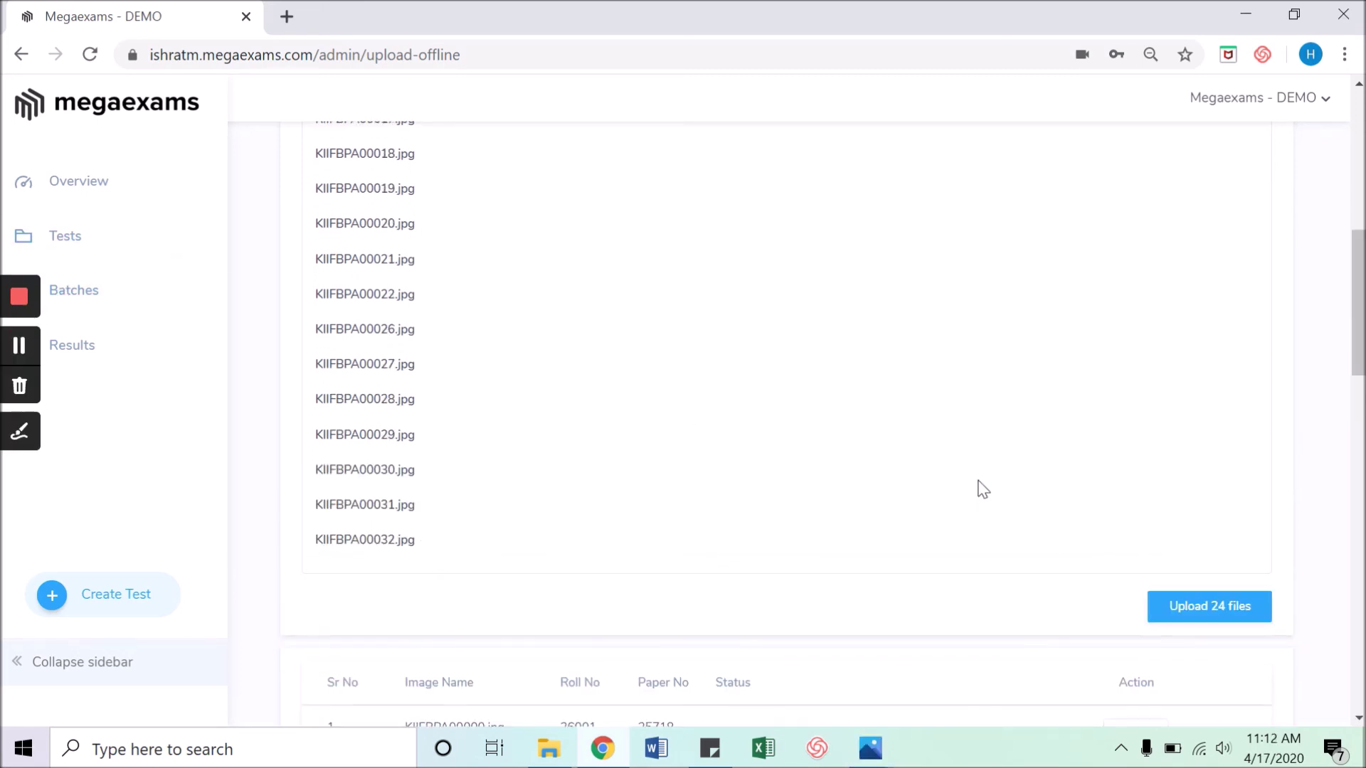
{"action": "scroll", "coordinate": [983, 489], "scroll_direction": "down", "scroll_amount": 2}
{"action": "scroll", "coordinate": [983, 489], "scroll_direction": "up", "scroll_amount": 2}
{"action": "left_click", "coordinate": [875, 752]}
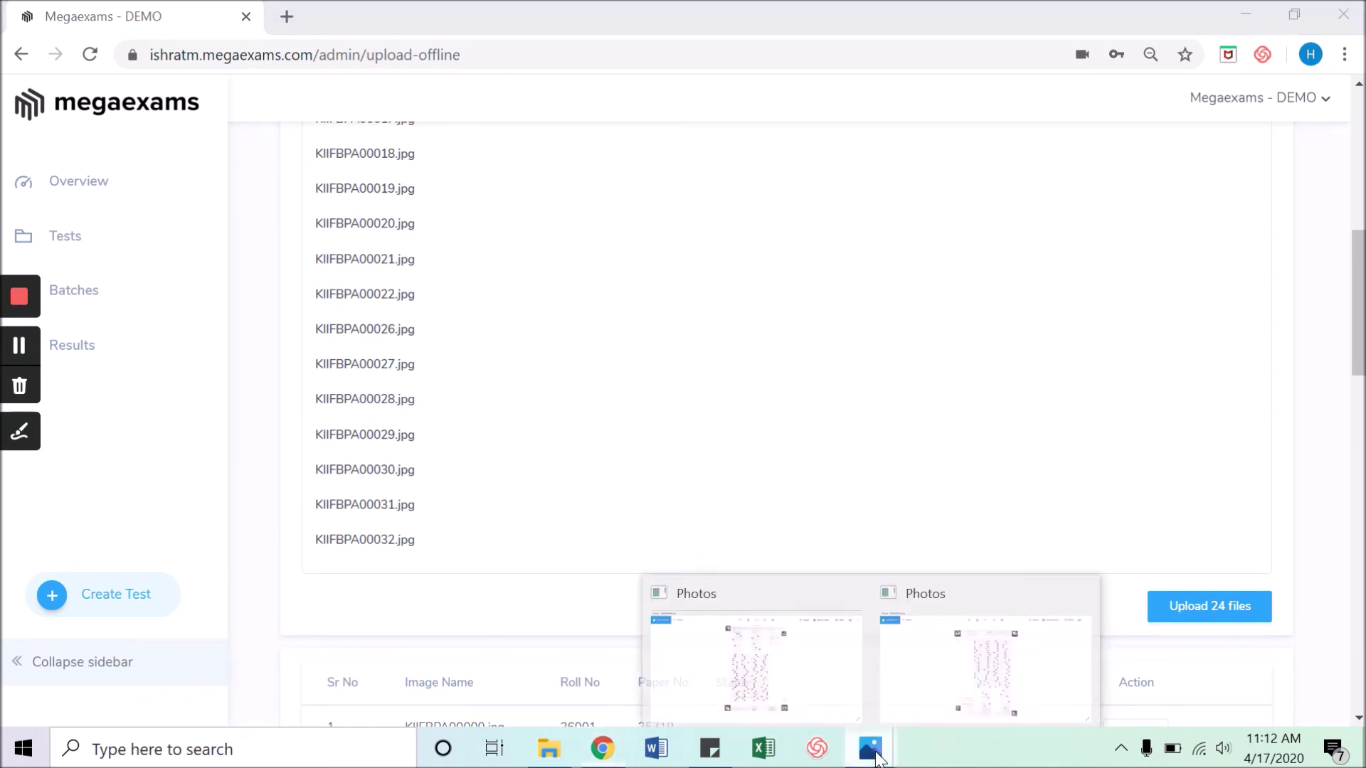
{"action": "left_click", "coordinate": [684, 672]}
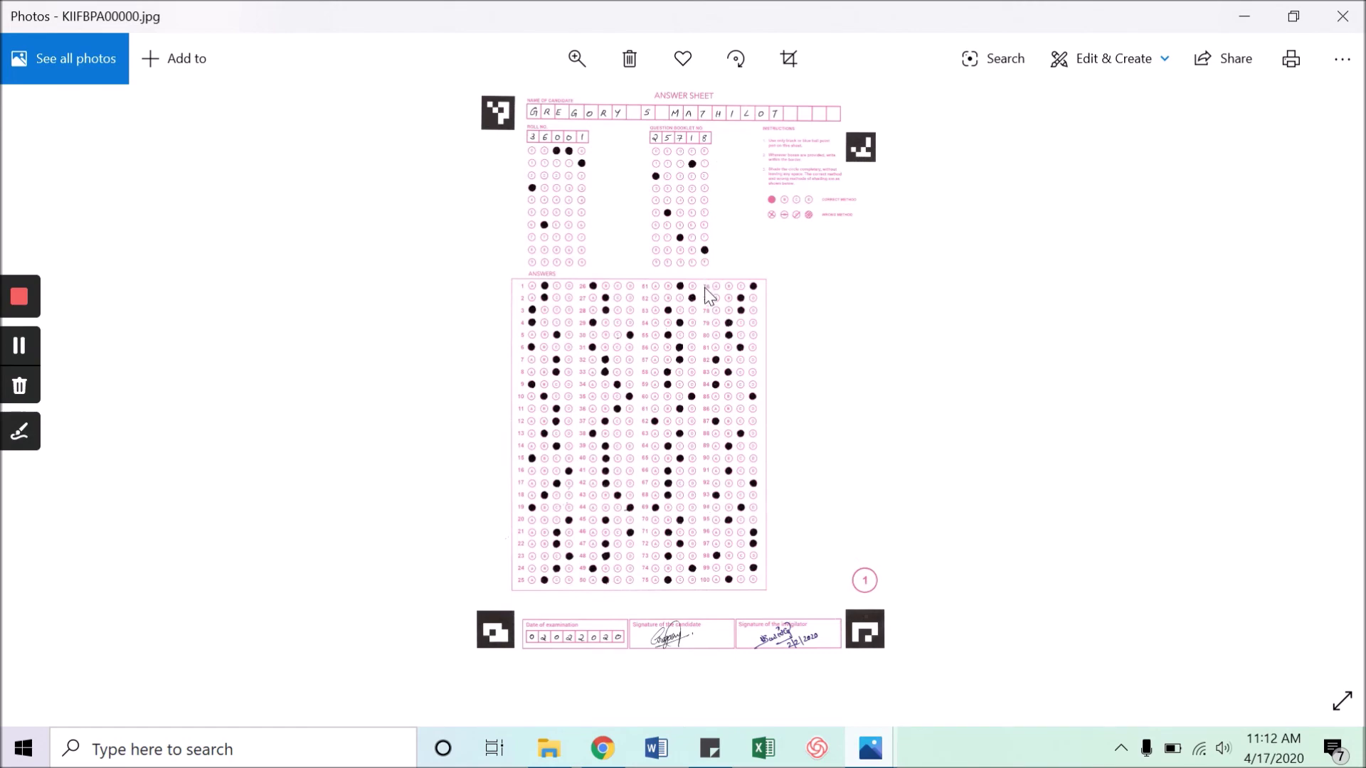
{"action": "mouse_move", "coordinate": [869, 747]}
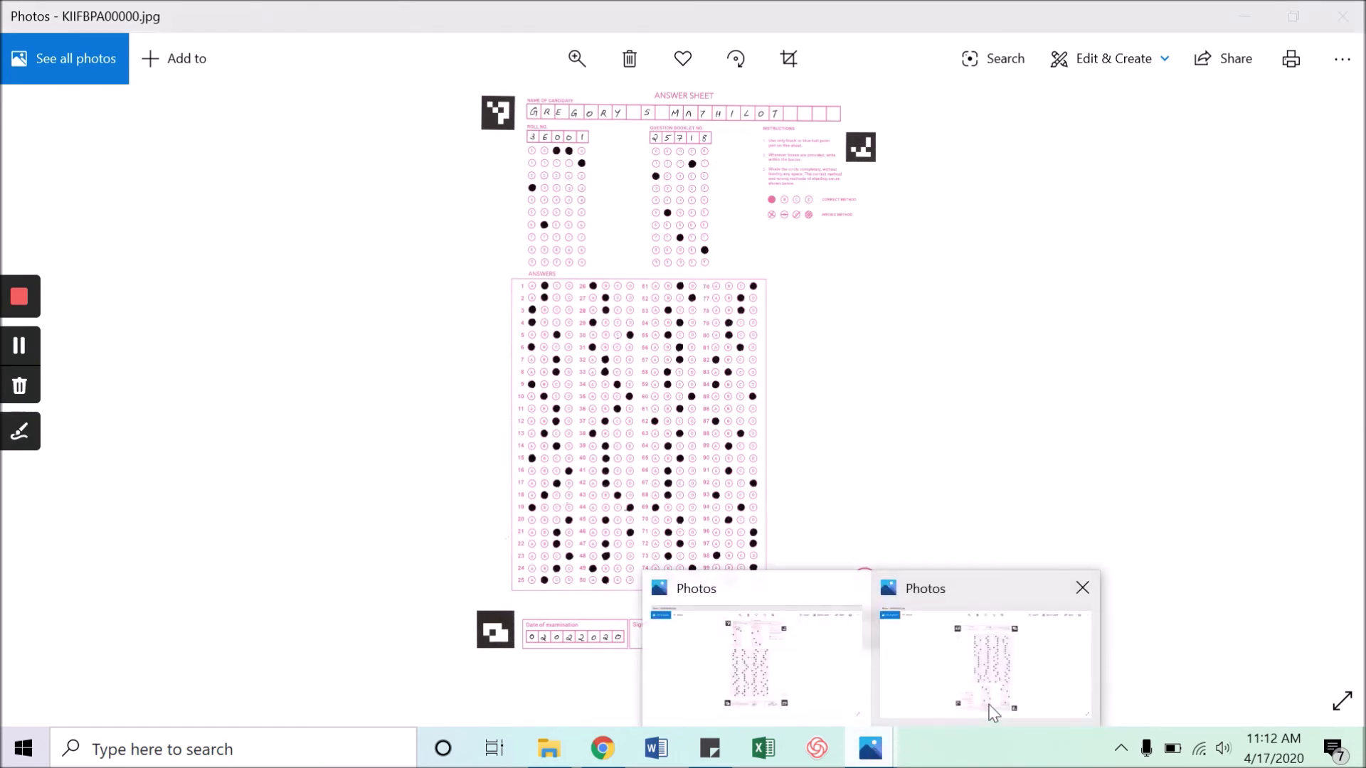
{"action": "left_click", "coordinate": [990, 708]}
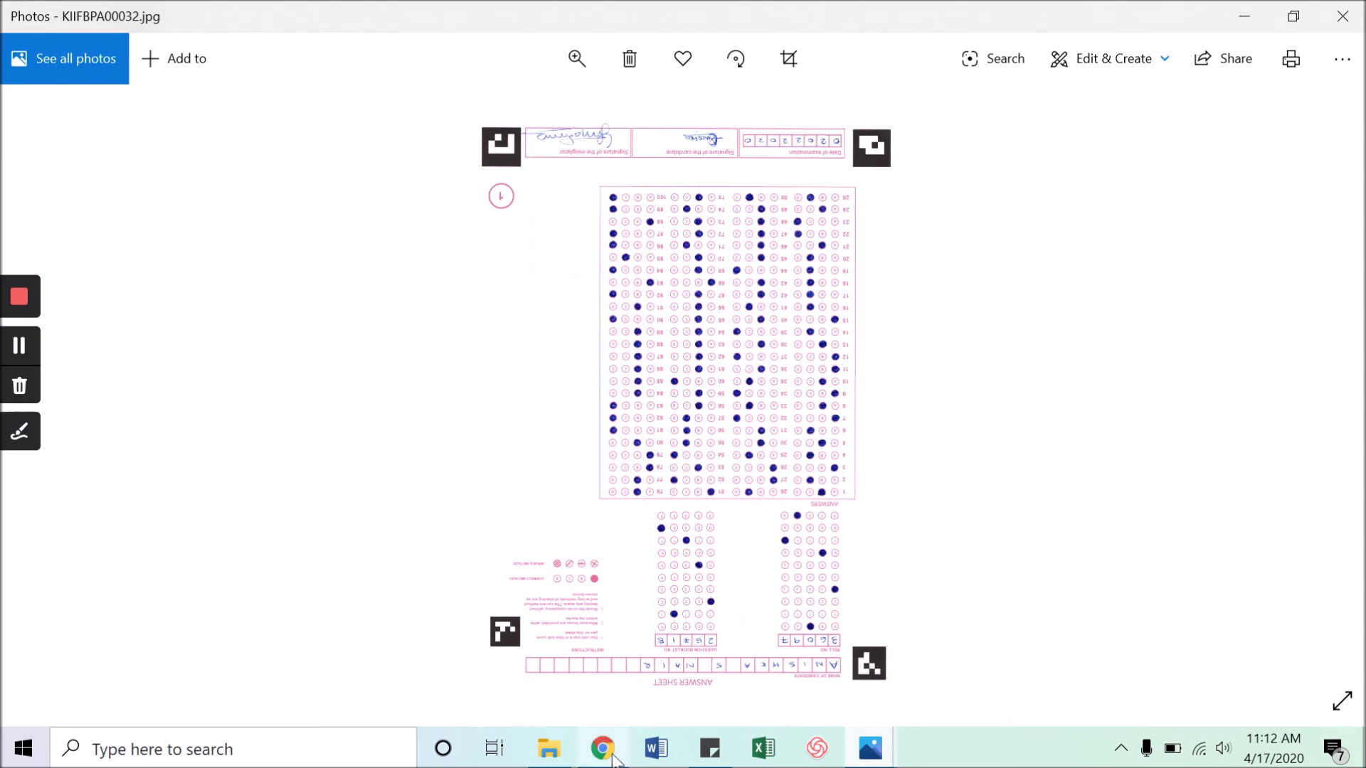
Step: Back on the upload page, generate results so all 24 sheets show Success
{"action": "mouse_move", "coordinate": [603, 754]}
{"action": "left_click", "coordinate": [602, 644]}
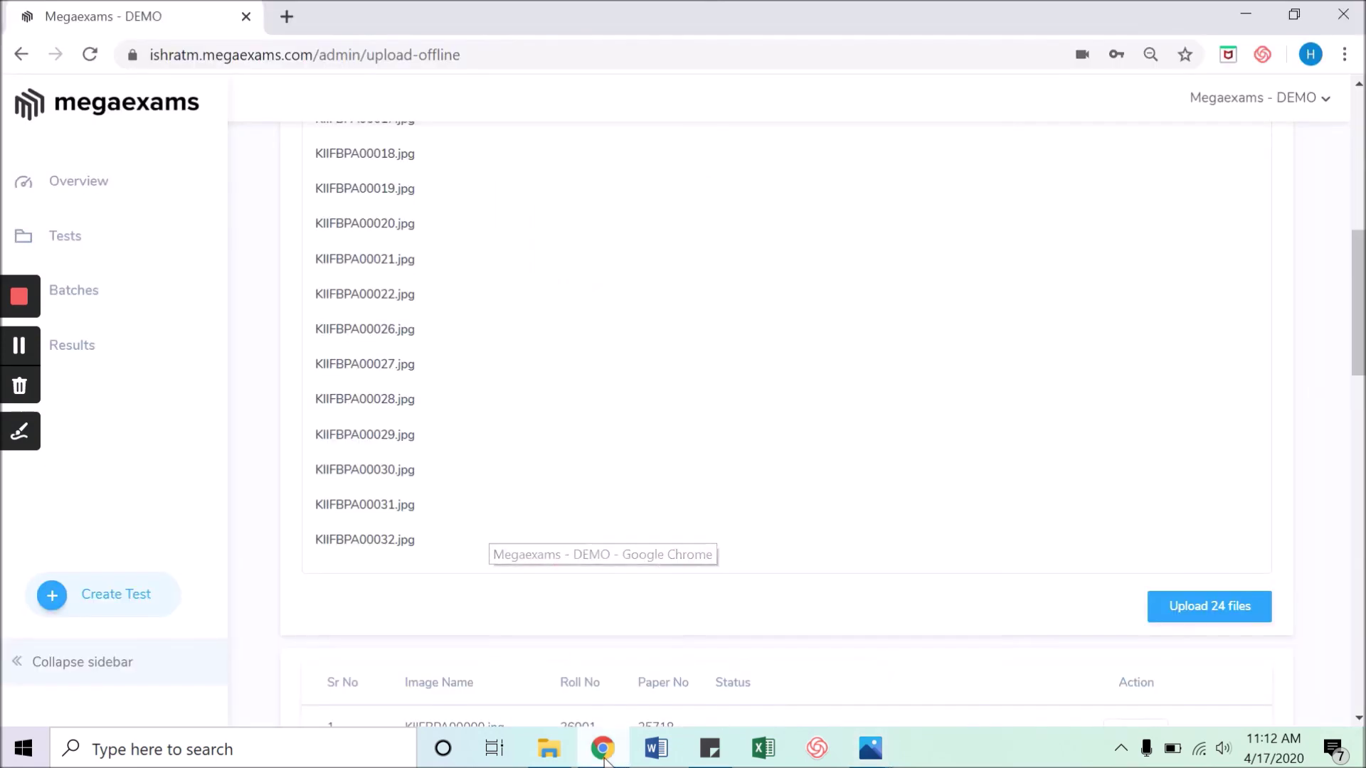
{"action": "scroll", "coordinate": [836, 480], "scroll_direction": "down", "scroll_amount": 9}
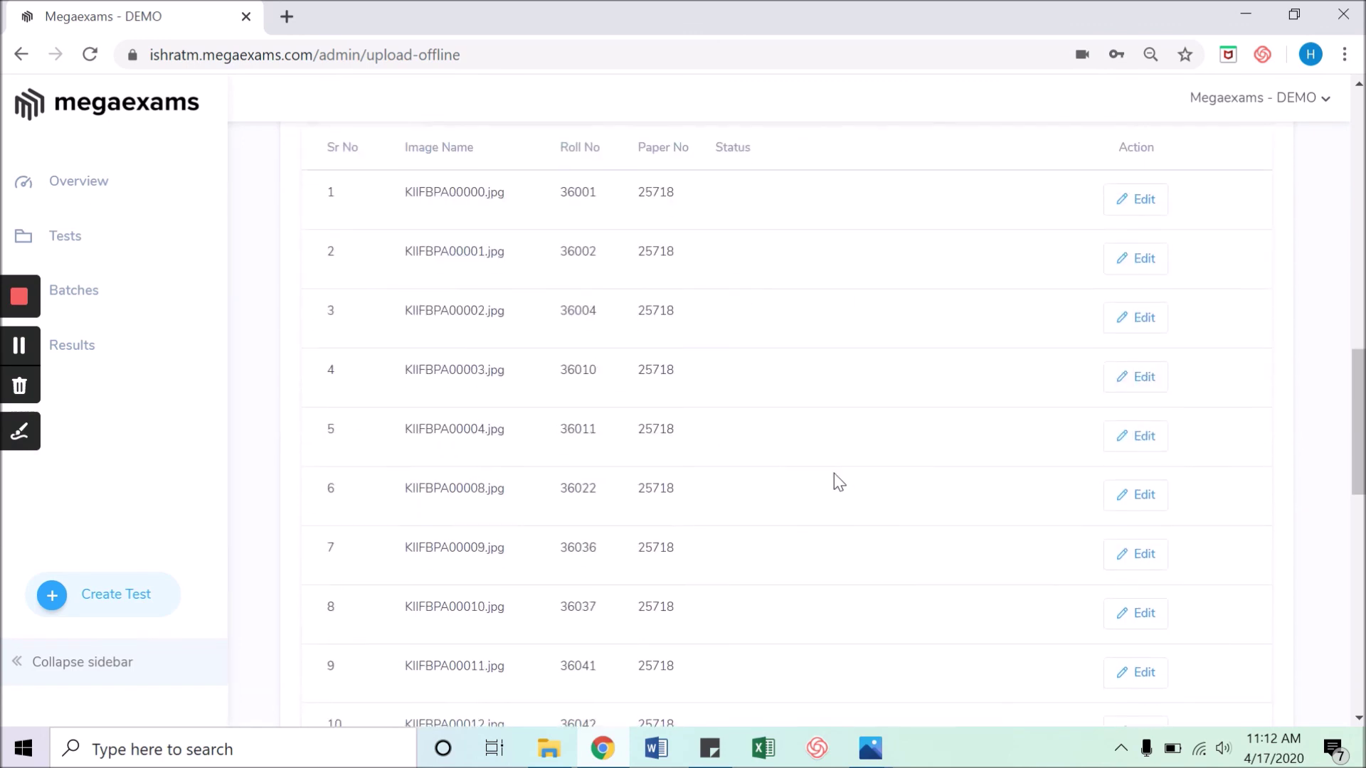
{"action": "scroll", "coordinate": [834, 455], "scroll_direction": "down", "scroll_amount": 10}
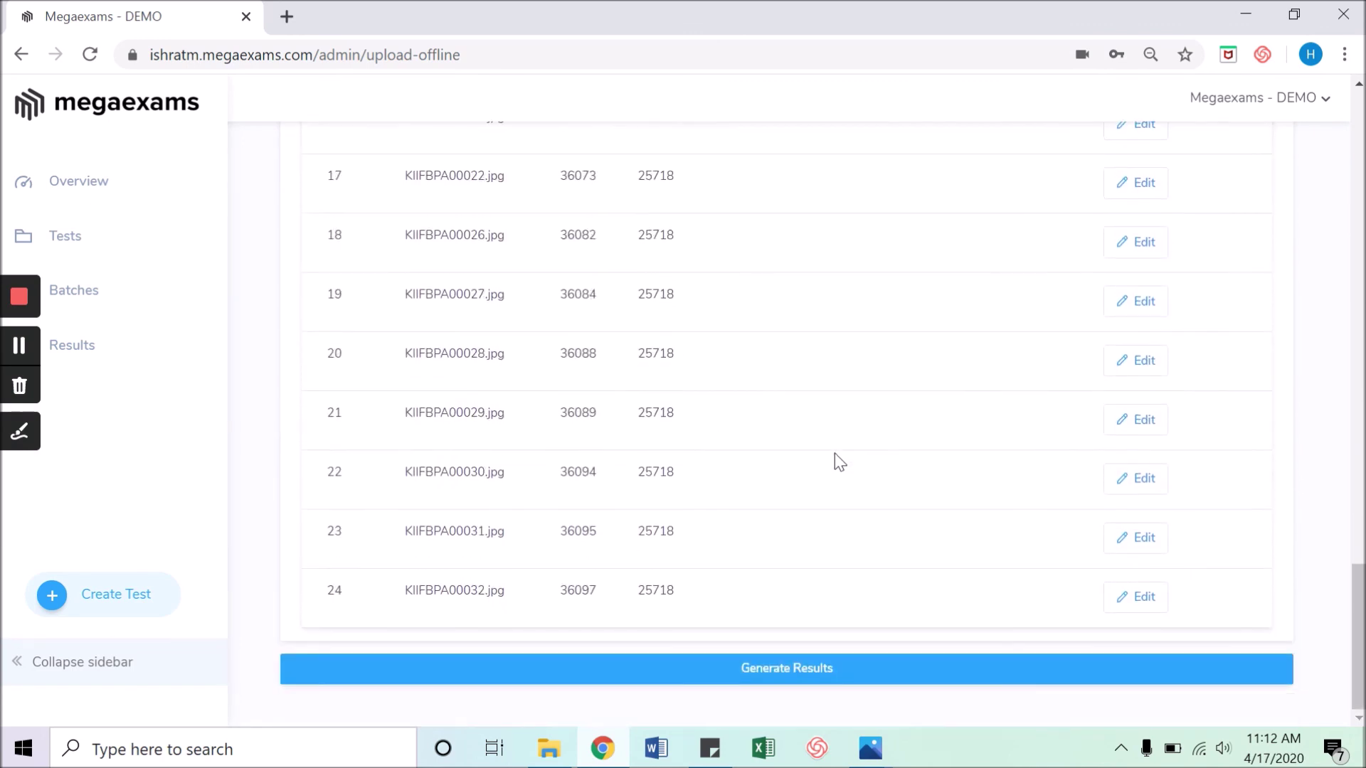
{"action": "left_click", "coordinate": [780, 679]}
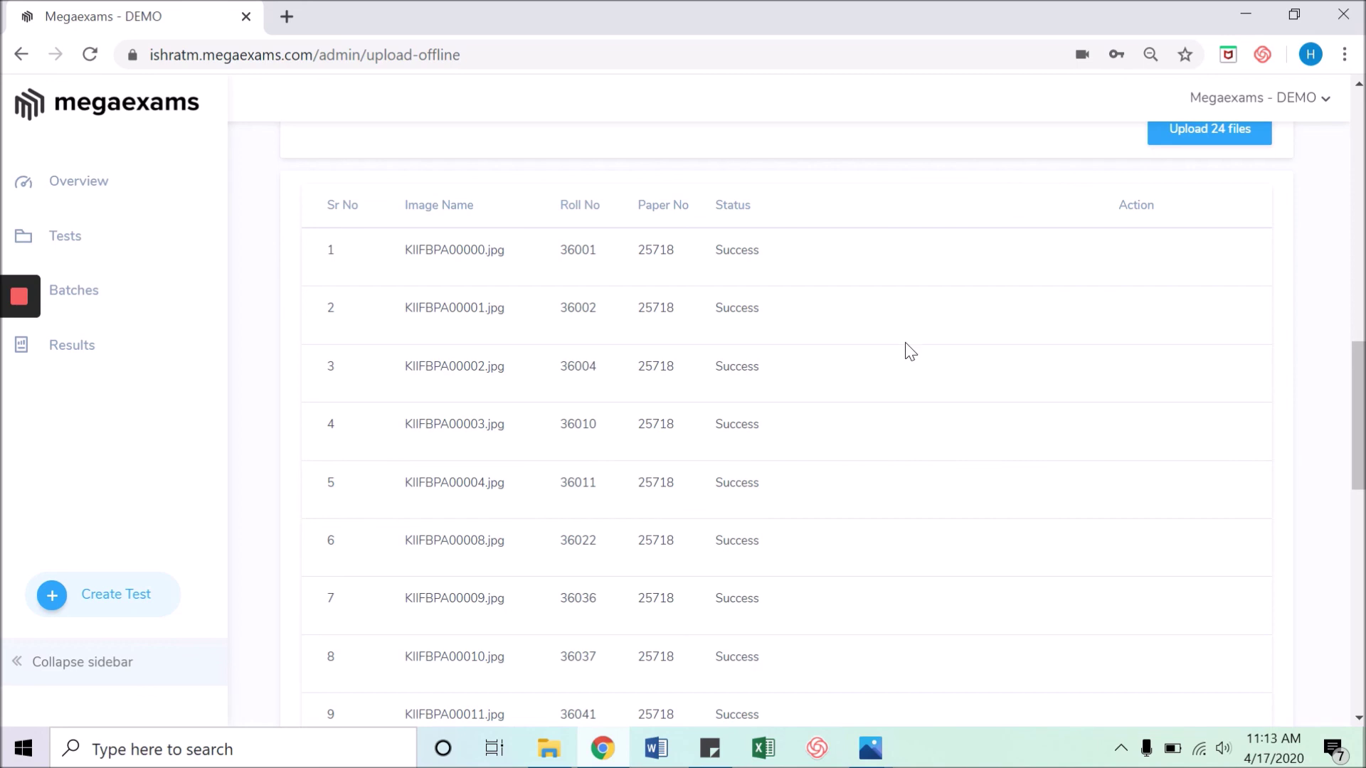
{"action": "scroll", "coordinate": [752, 543], "scroll_direction": "down", "scroll_amount": 12}
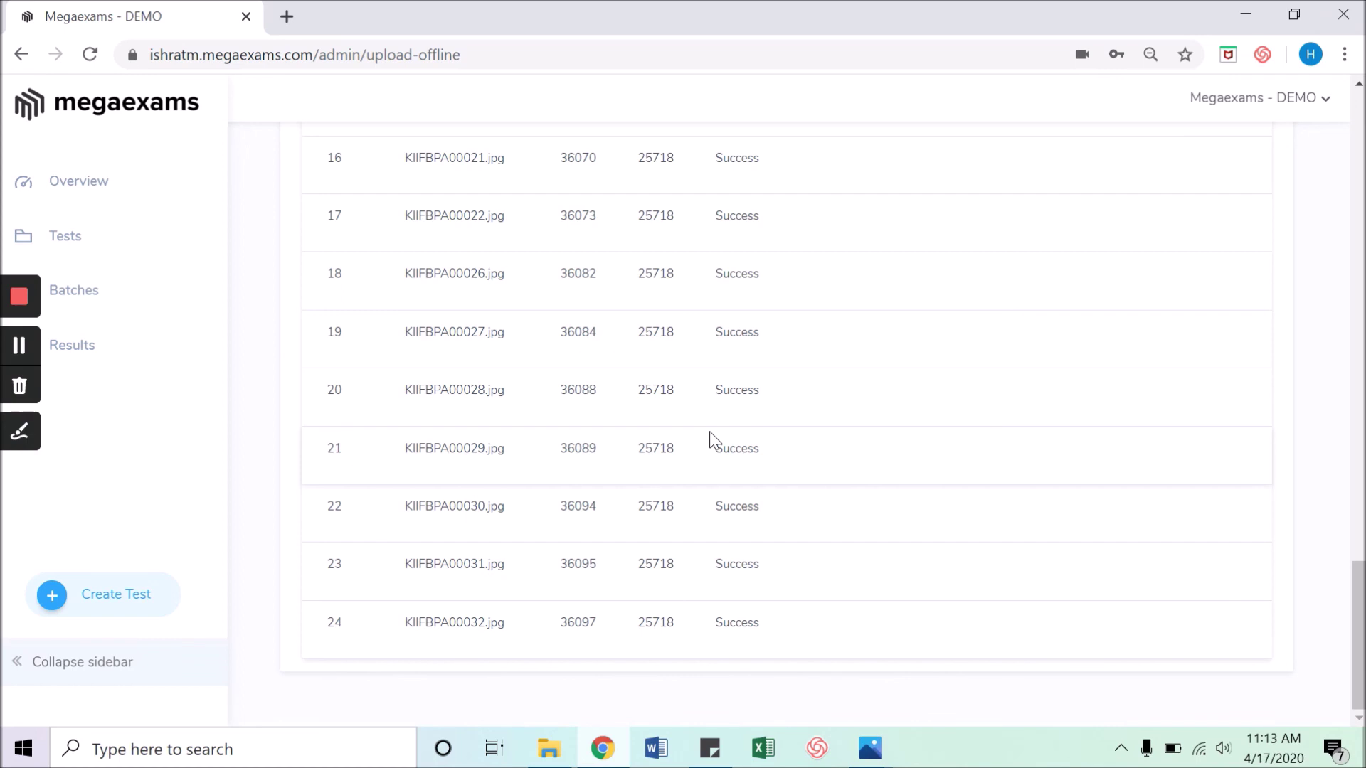
Step: Open the JEE Maths 100 results from Results and scroll through the 25 ranked students, topping at 97 / 400
{"action": "left_click", "coordinate": [104, 361]}
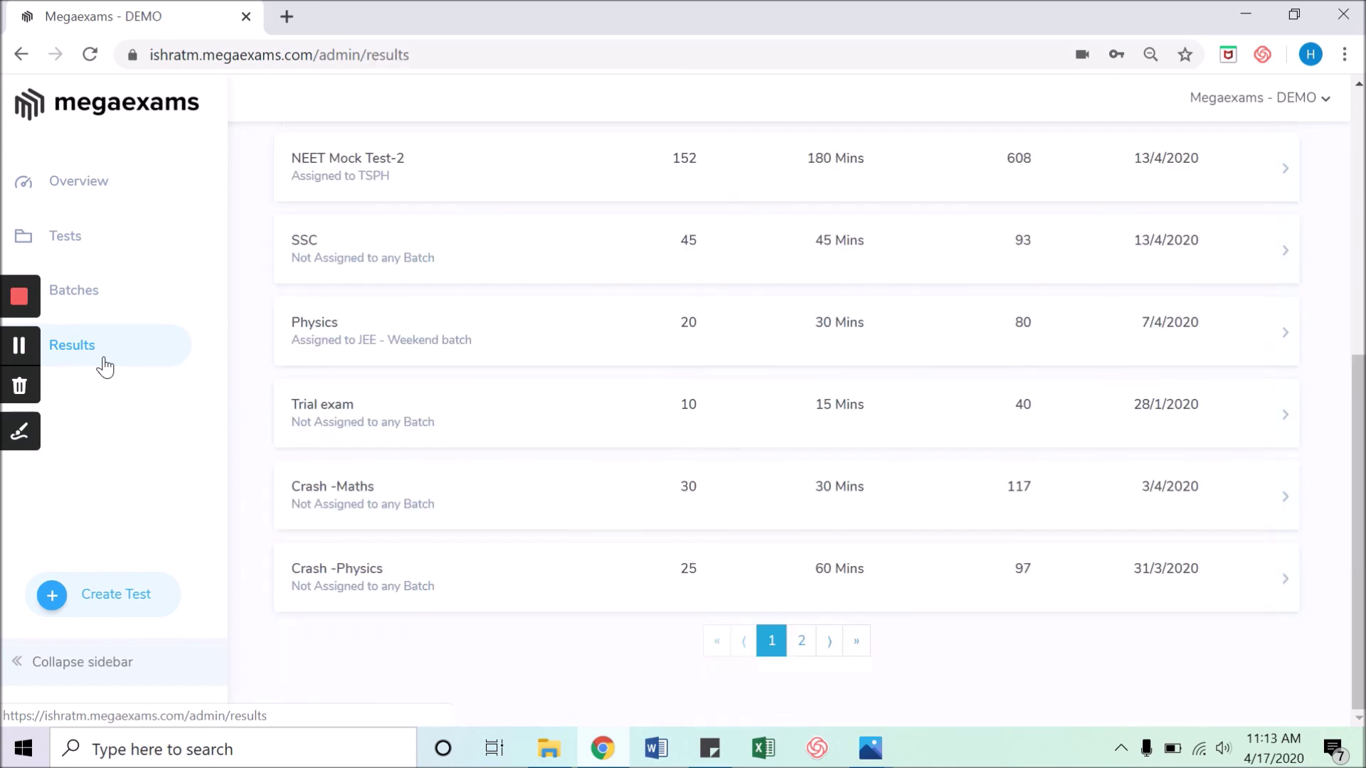
{"action": "scroll", "coordinate": [583, 434], "scroll_direction": "up", "scroll_amount": 4}
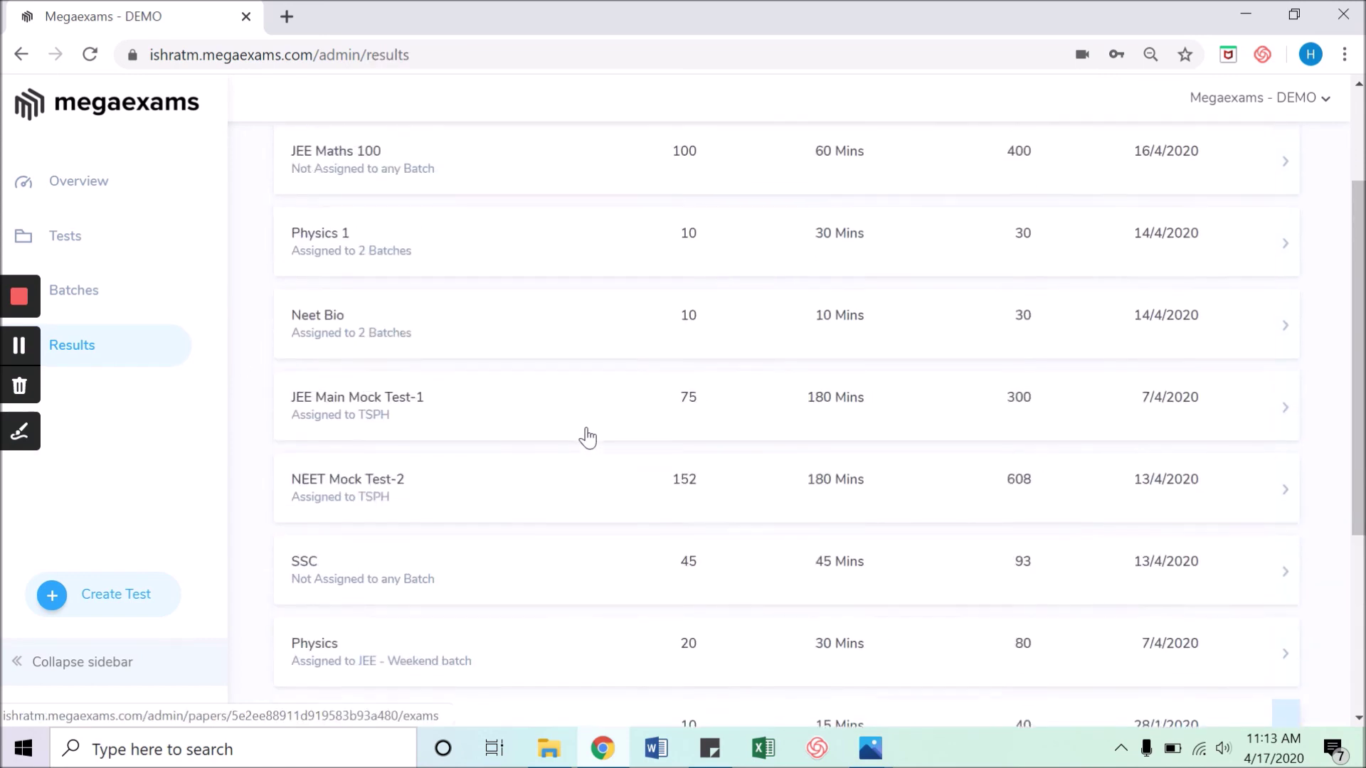
{"action": "left_click", "coordinate": [587, 435]}
{"action": "scroll", "coordinate": [897, 406], "scroll_direction": "down", "scroll_amount": 1}
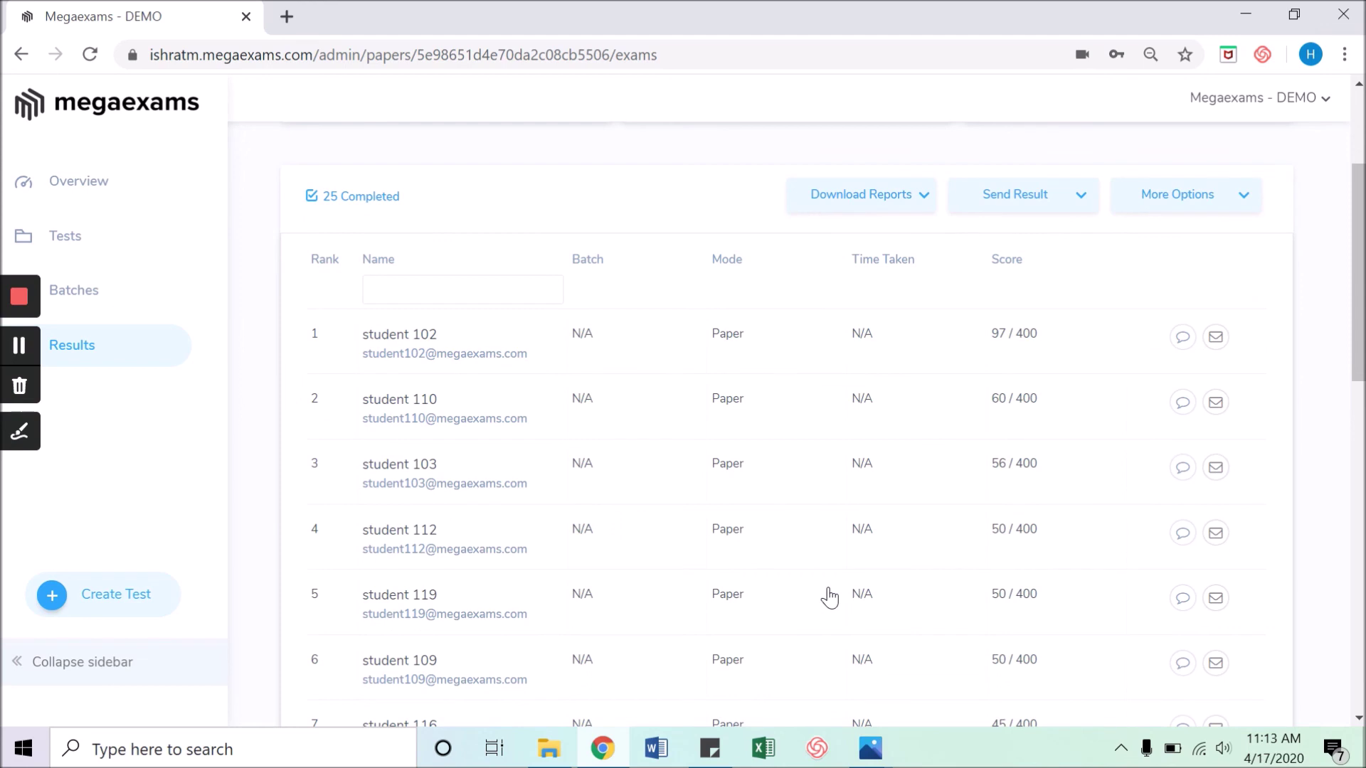
{"action": "scroll", "coordinate": [829, 597], "scroll_direction": "down", "scroll_amount": 5}
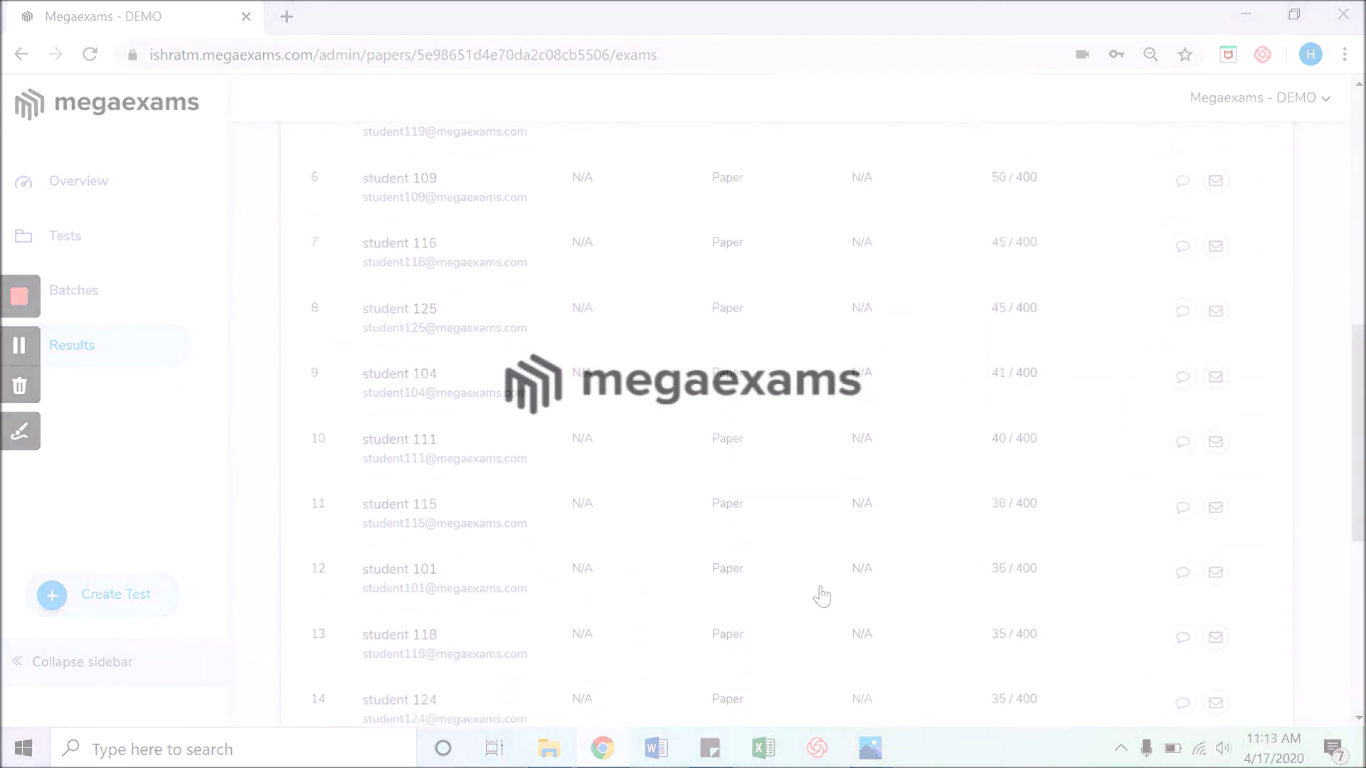